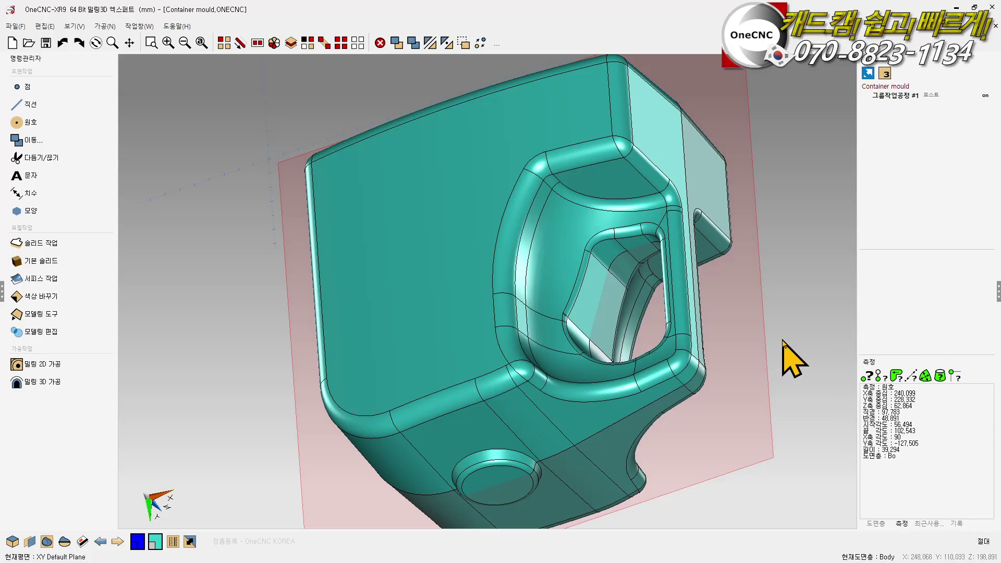
Examine the container mould from several angles and bring up the dimensioning commands
{"action": "scroll", "coordinate": [316, 250], "scroll_direction": "down", "scroll_amount": 2}
{"action": "middle_click_drag", "start_coordinate": [690, 355], "coordinate": [660, 389]}
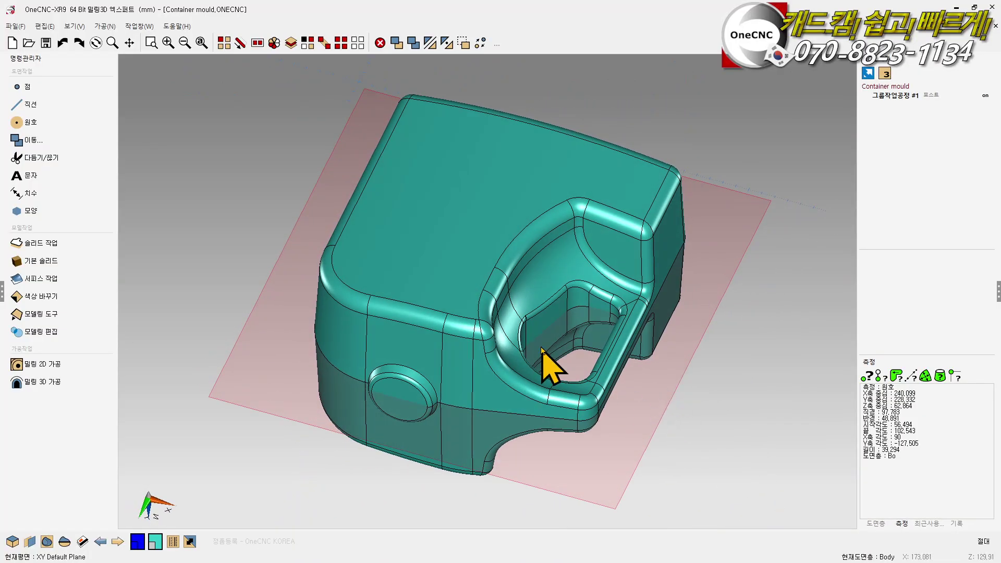
{"action": "scroll", "coordinate": [542, 355], "scroll_direction": "up", "scroll_amount": 1}
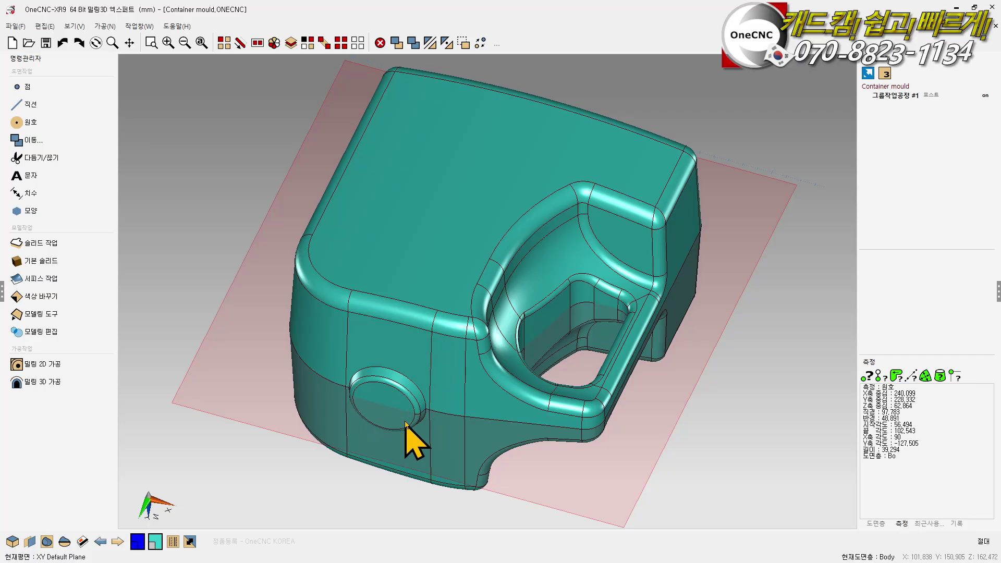
{"action": "middle_click_drag", "start_coordinate": [375, 413], "coordinate": [391, 398]}
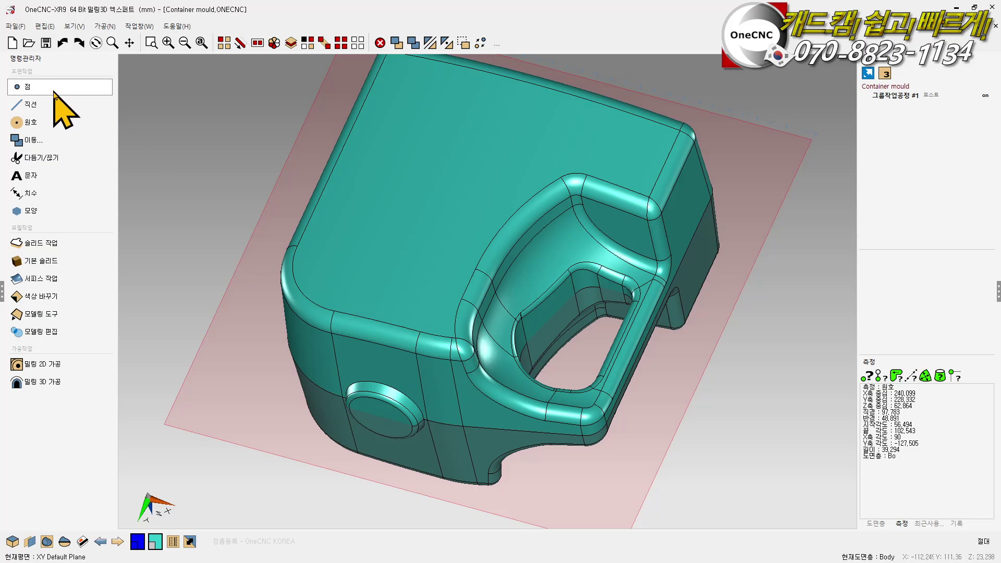
{"action": "left_click", "coordinate": [30, 194]}
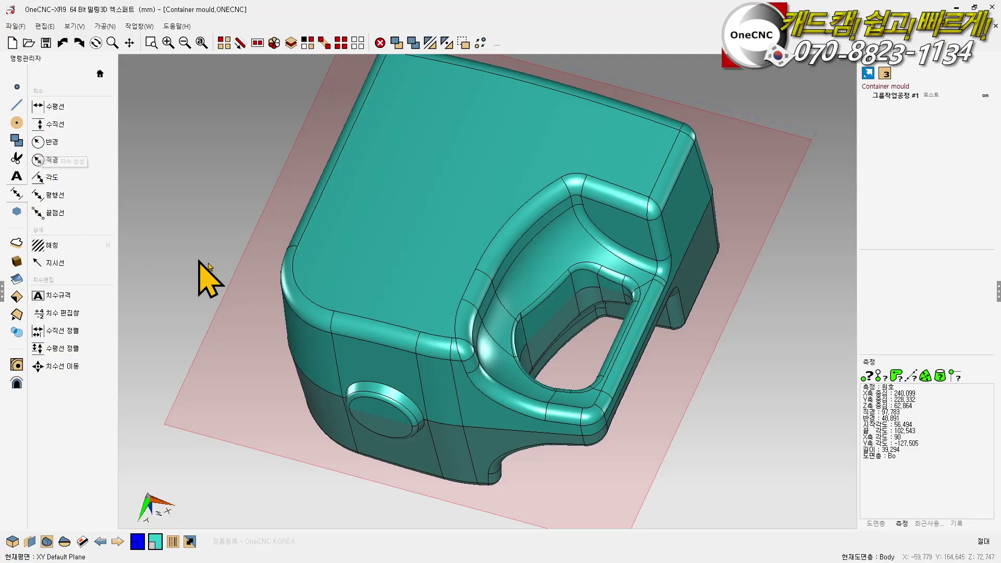
{"action": "scroll", "coordinate": [245, 304], "scroll_direction": "down", "scroll_amount": 2}
{"action": "middle_click_drag", "start_coordinate": [571, 308], "coordinate": [431, 287]}
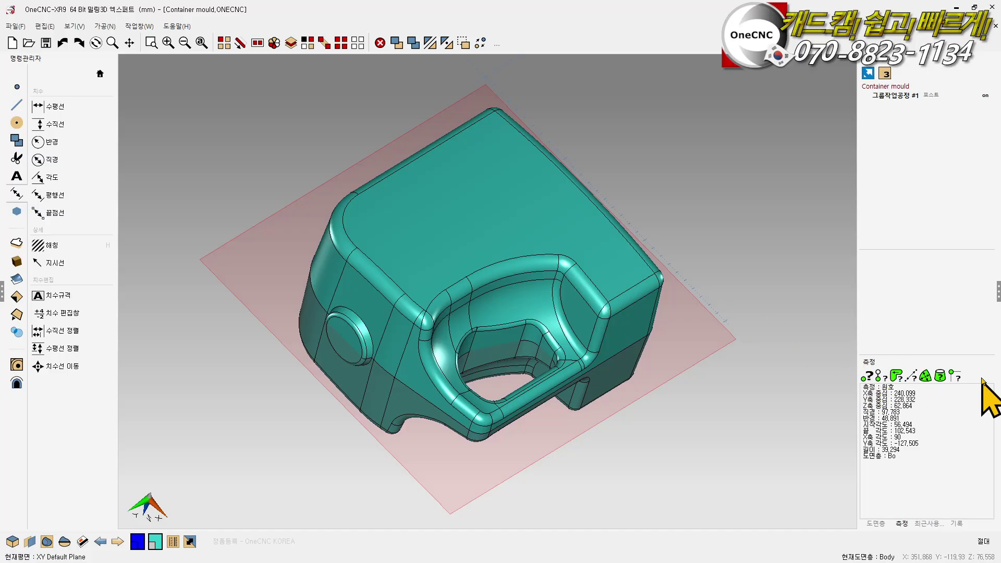
Check the layer list, then measure individual edges of the body, including the fillet arcs along the recess's upper rim
{"action": "left_click", "coordinate": [876, 523]}
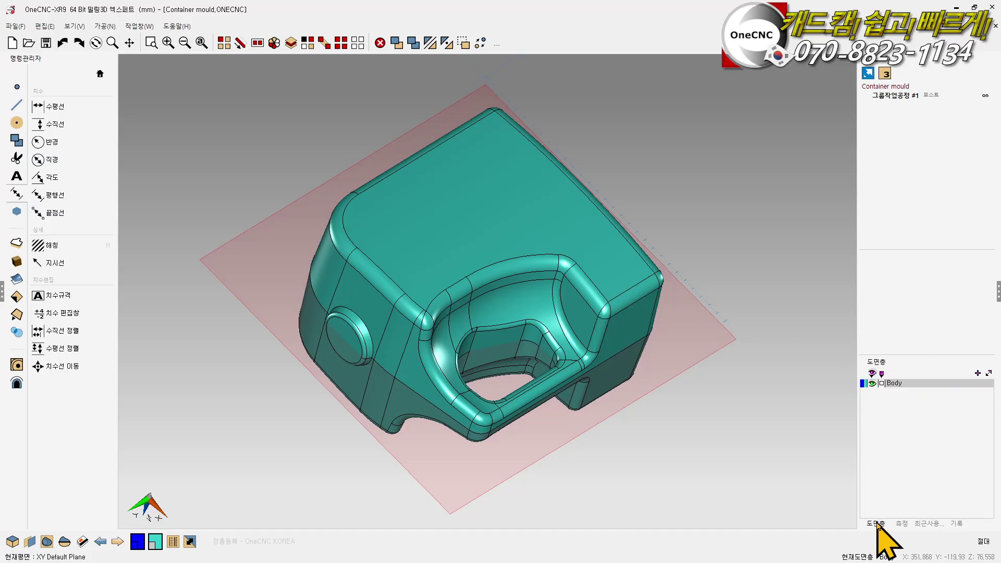
{"action": "left_click", "coordinate": [902, 524]}
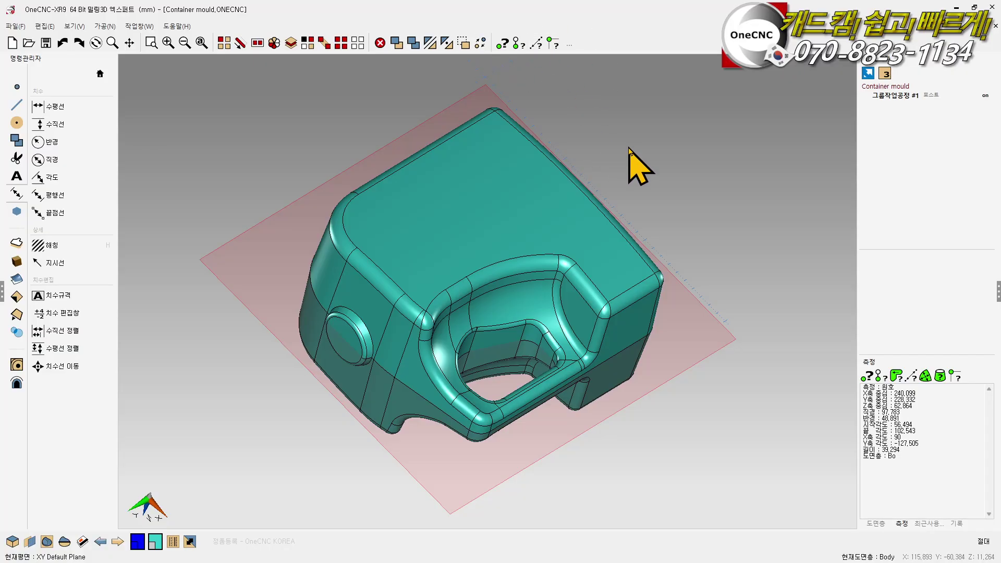
{"action": "left_click", "coordinate": [867, 378]}
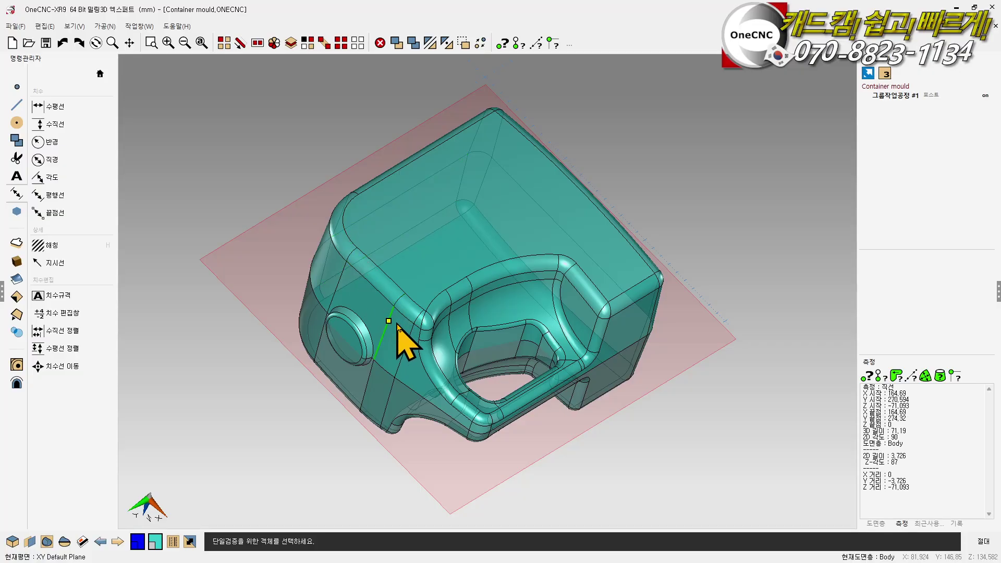
{"action": "scroll", "coordinate": [417, 322], "scroll_direction": "up", "scroll_amount": 2}
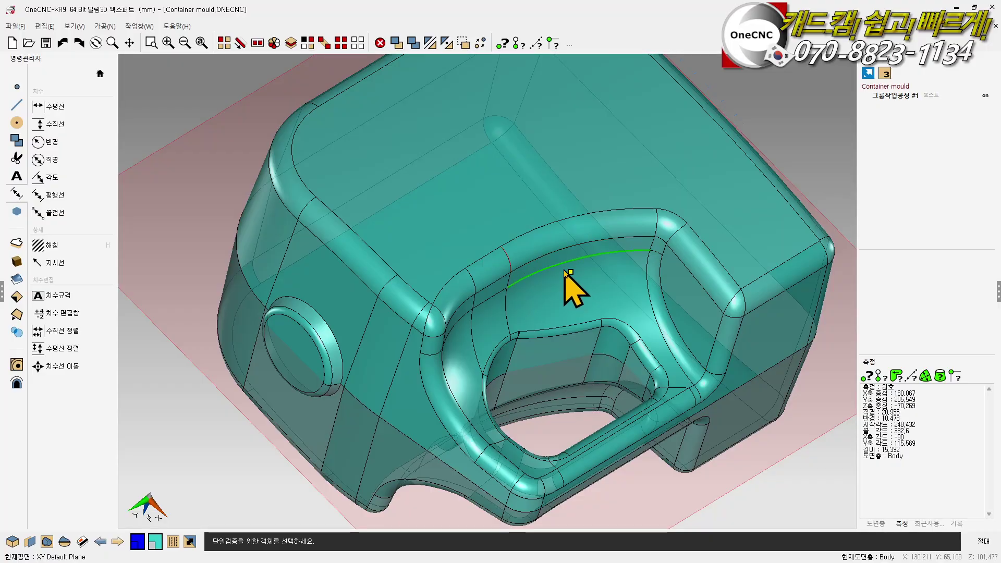
{"action": "scroll", "coordinate": [512, 258], "scroll_direction": "up", "scroll_amount": 5}
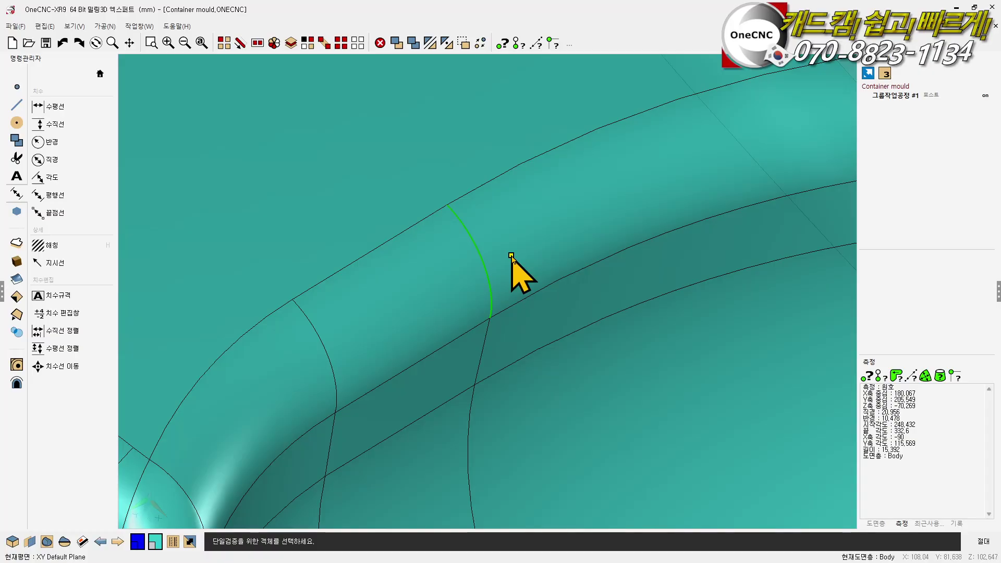
{"action": "left_click", "coordinate": [512, 258]}
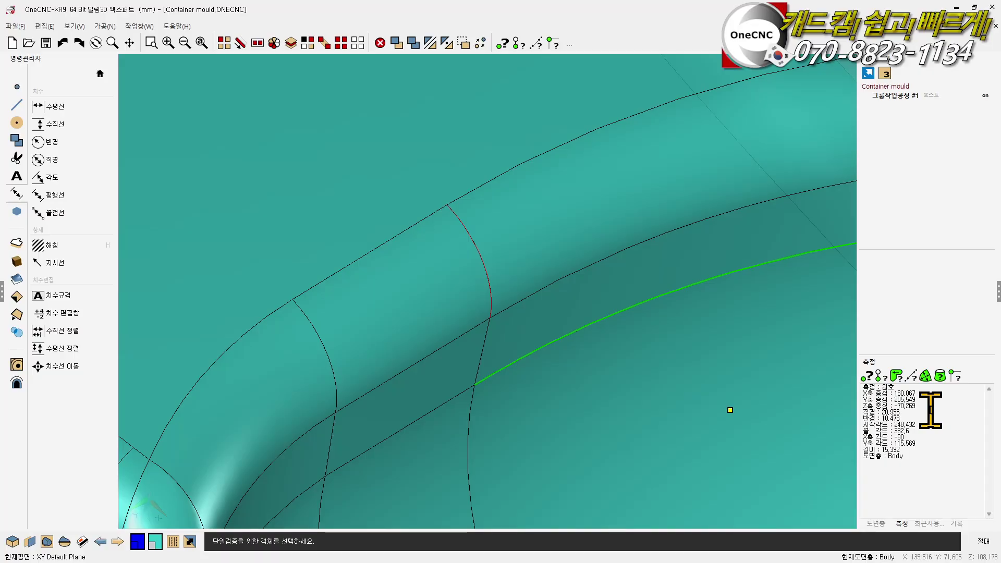
{"action": "left_click", "coordinate": [262, 323]}
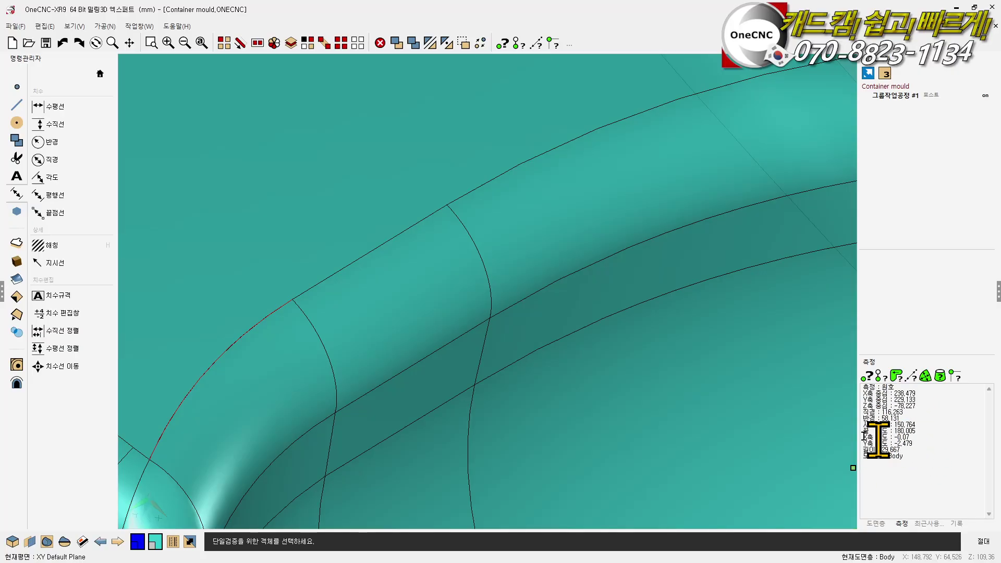
Measure the straight side-wall edge between the round boss and the recess as a single entity
{"action": "scroll", "coordinate": [459, 318], "scroll_direction": "down", "scroll_amount": 4}
{"action": "scroll", "coordinate": [472, 312], "scroll_direction": "down", "scroll_amount": 5}
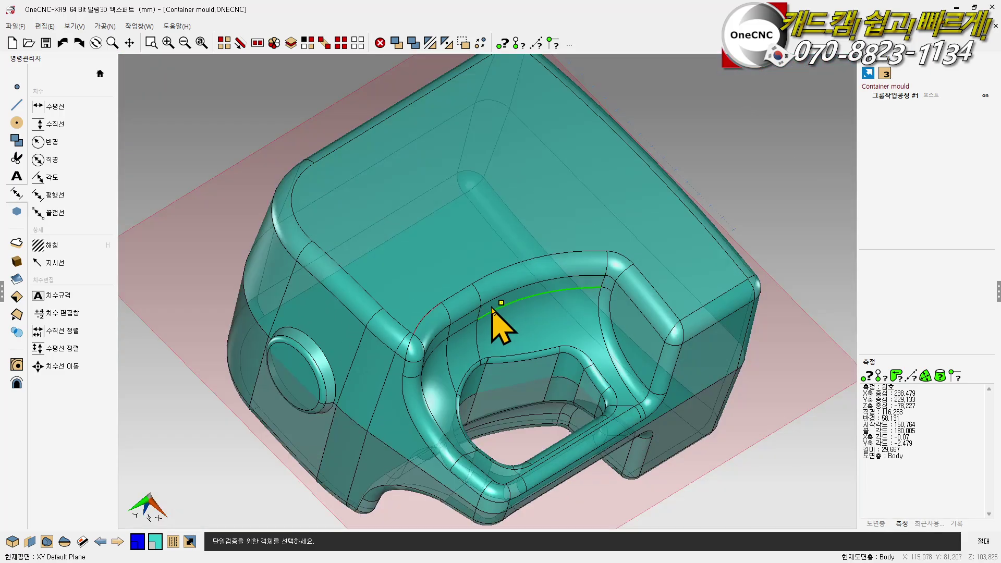
{"action": "left_click", "coordinate": [291, 287]}
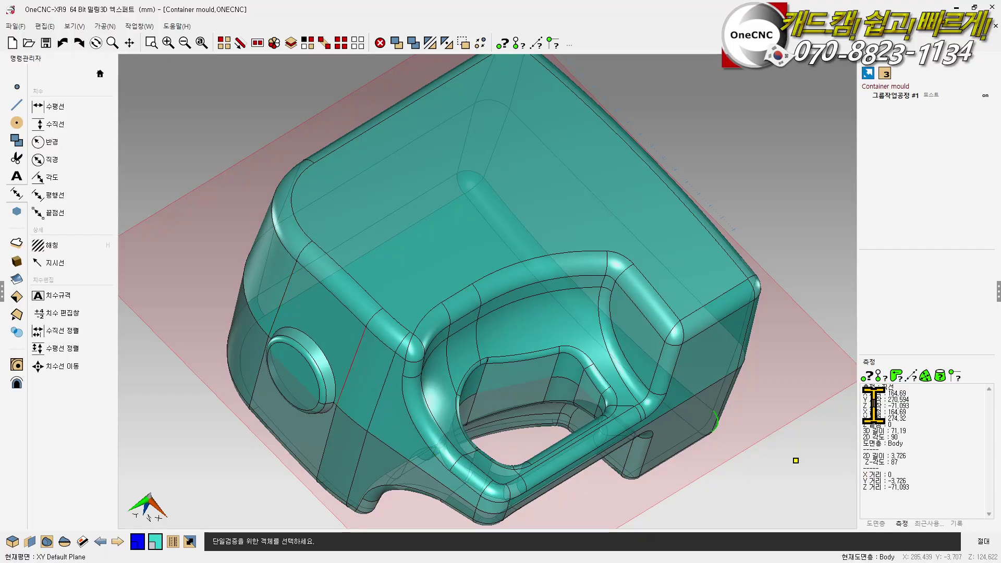
Measure the spacing between the two parallel edges of the rounded top border beside the recess
{"action": "left_click", "coordinate": [880, 379]}
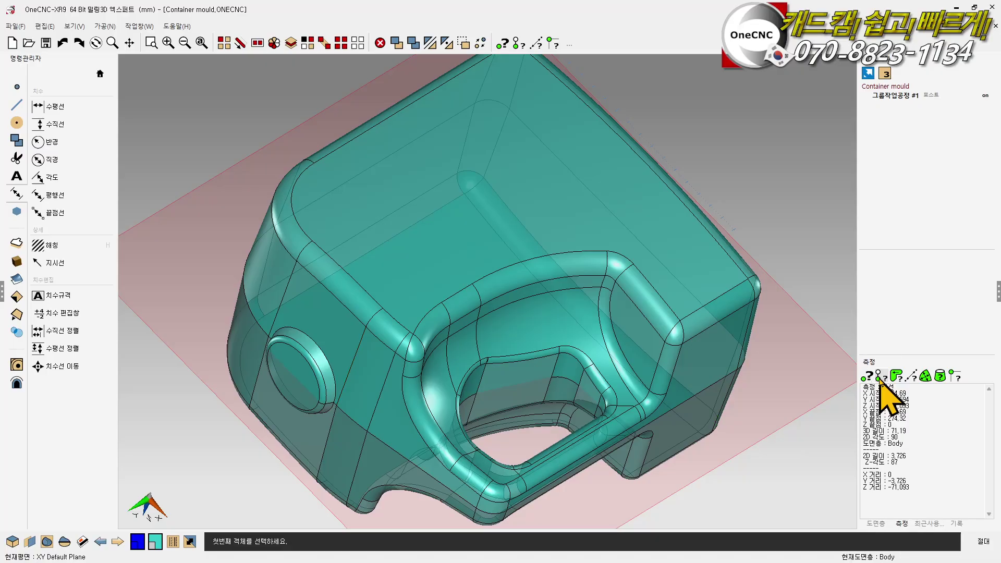
{"action": "left_click", "coordinate": [707, 333]}
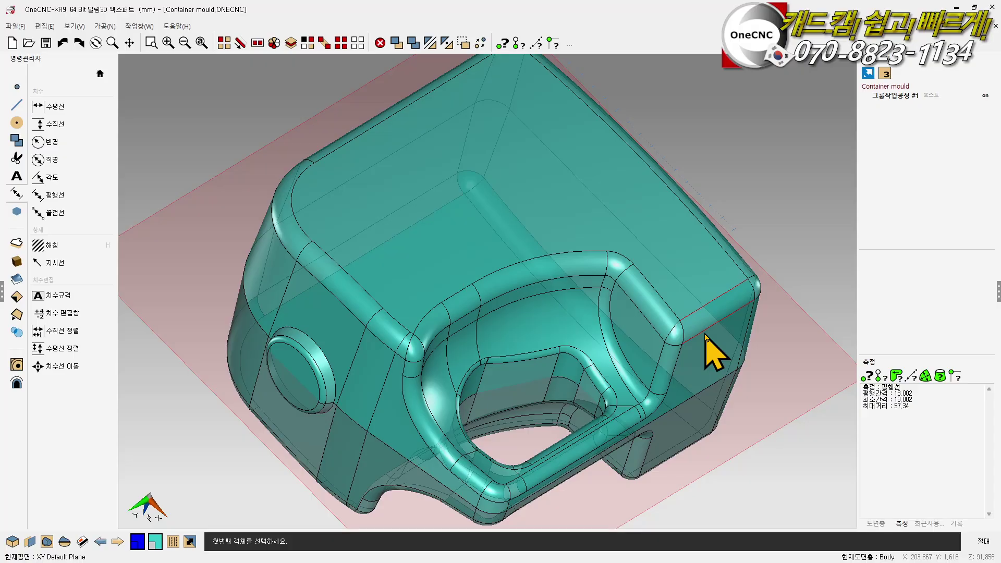
{"action": "scroll", "coordinate": [597, 341], "scroll_direction": "down", "scroll_amount": 1}
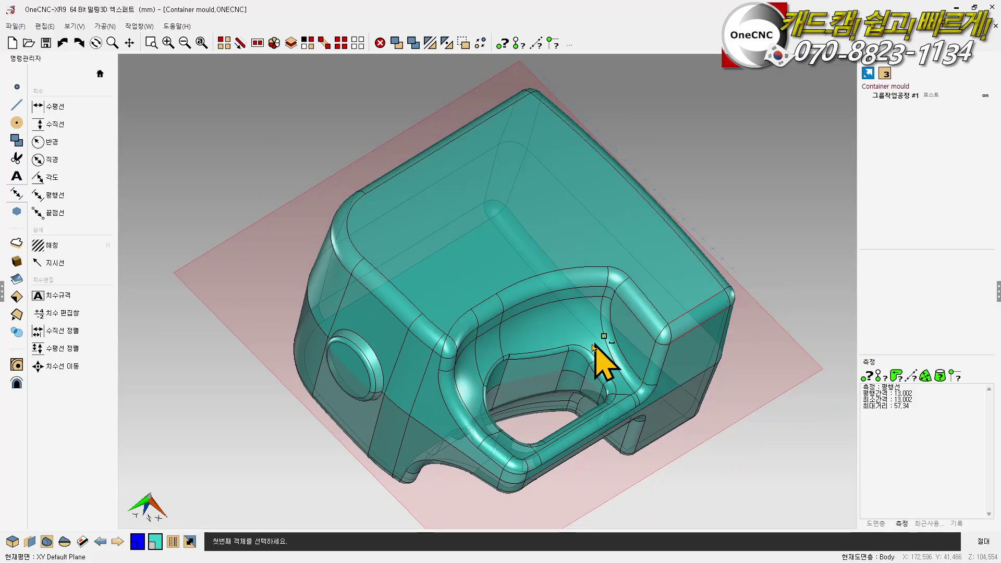
Measure the centre-to-centre distance between two fillet arcs at the recess's front corner and highlight the distance value
{"action": "middle_click_drag", "start_coordinate": [534, 358], "coordinate": [526, 284]}
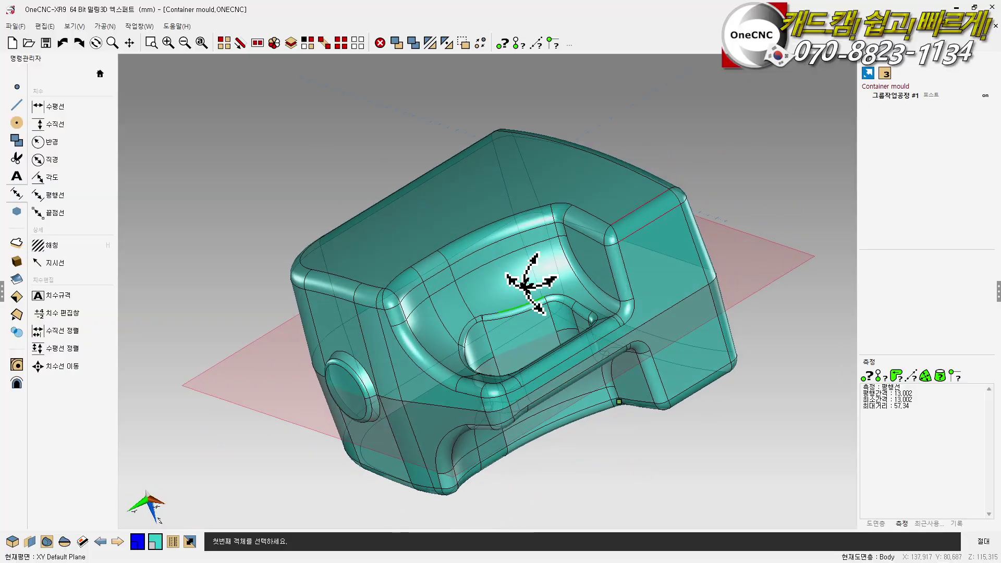
{"action": "scroll", "coordinate": [522, 402], "scroll_direction": "up", "scroll_amount": 5}
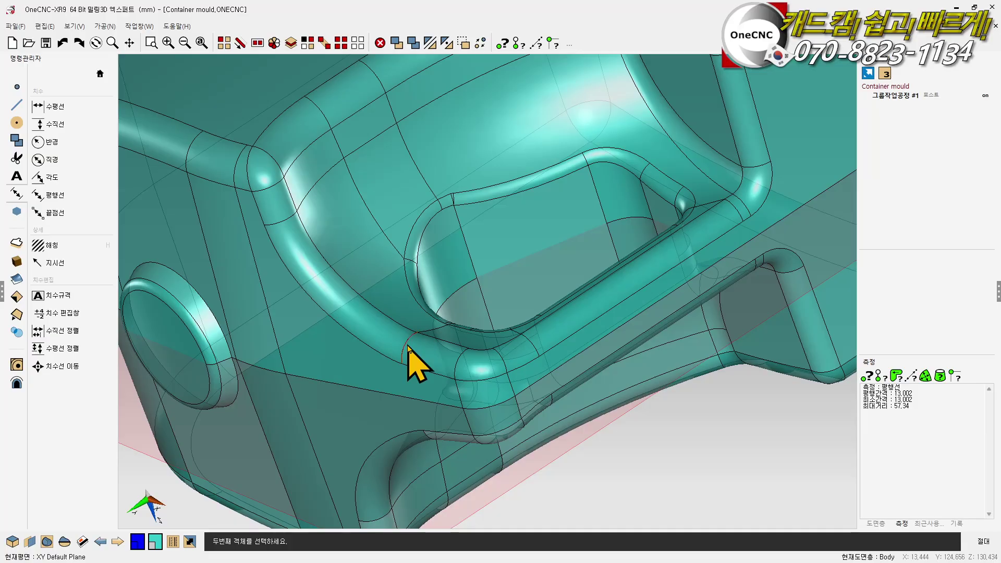
{"action": "left_click", "coordinate": [457, 360]}
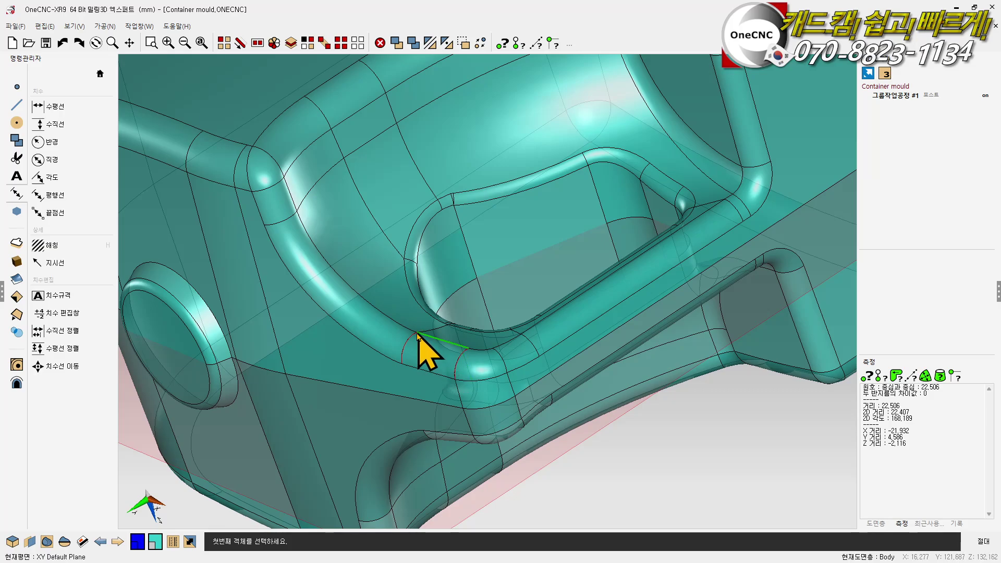
{"action": "scroll", "coordinate": [420, 360], "scroll_direction": "up", "scroll_amount": 3}
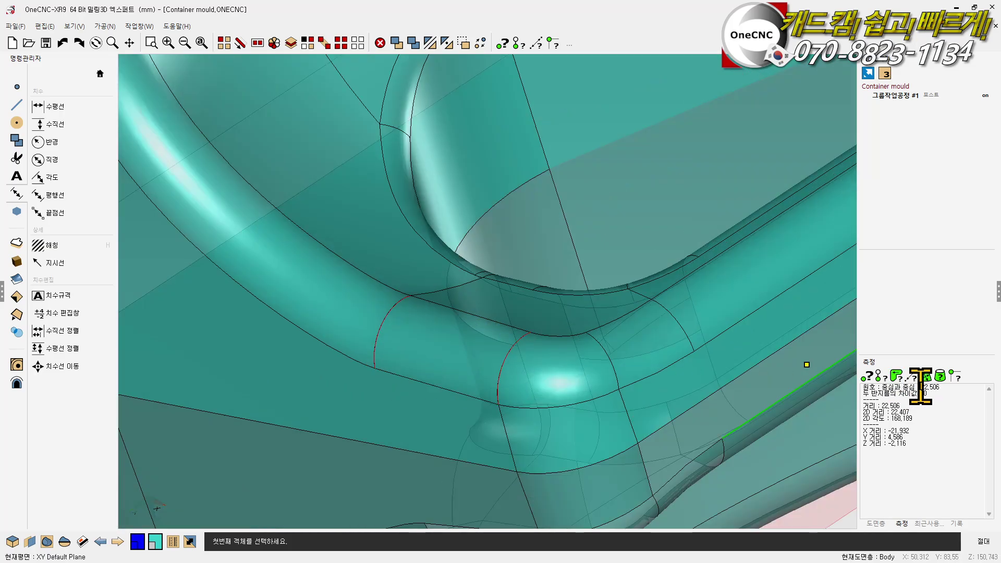
{"action": "left_click_drag", "start_coordinate": [918, 387], "coordinate": [941, 387]}
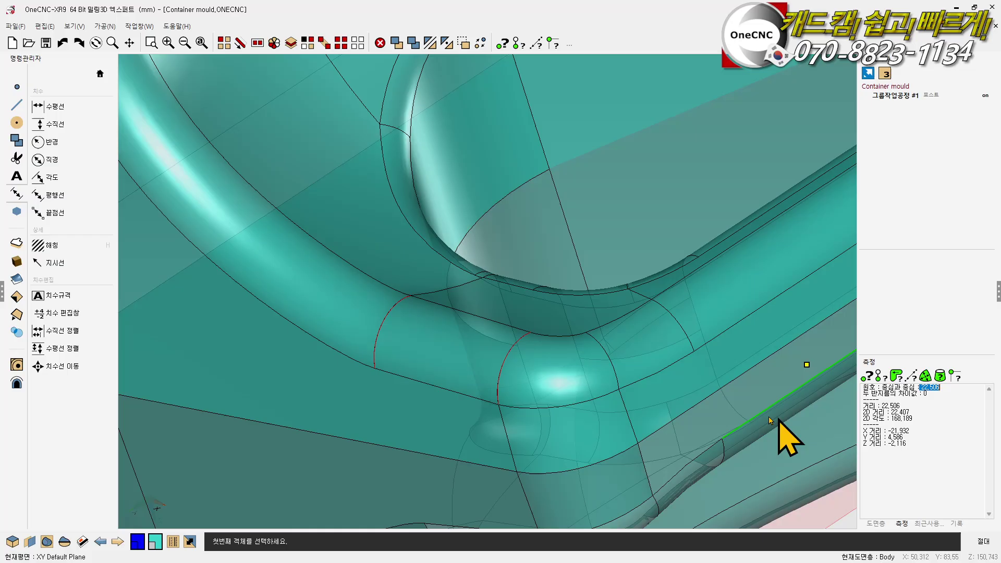
Measure between the fillet arcs past the front corner, and between the corner's upper edge and the lower cut-out edge
{"action": "left_click", "coordinate": [611, 367]}
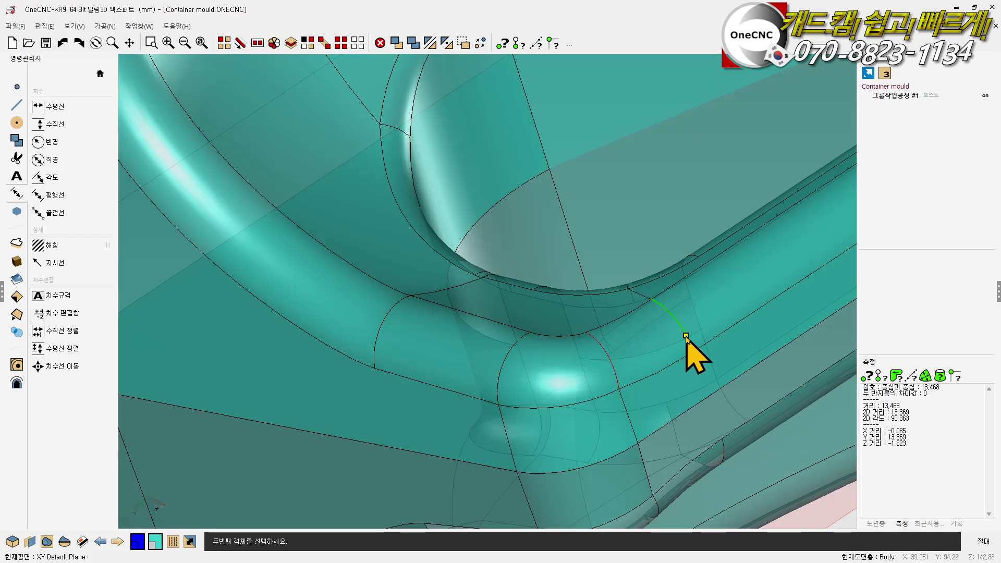
{"action": "scroll", "coordinate": [545, 308], "scroll_direction": "down", "scroll_amount": 3}
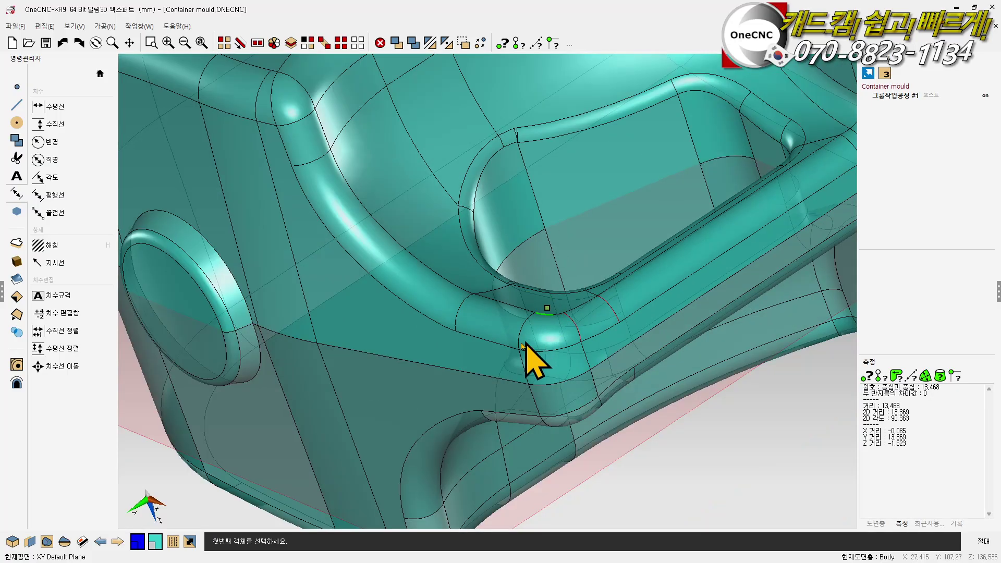
{"action": "left_click", "coordinate": [527, 415]}
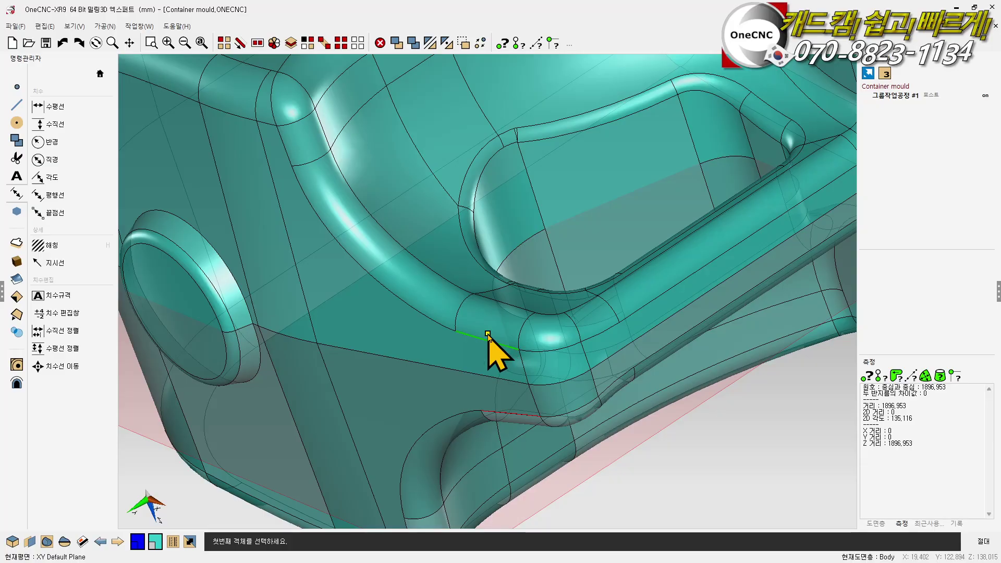
{"action": "key", "text": "Right"}
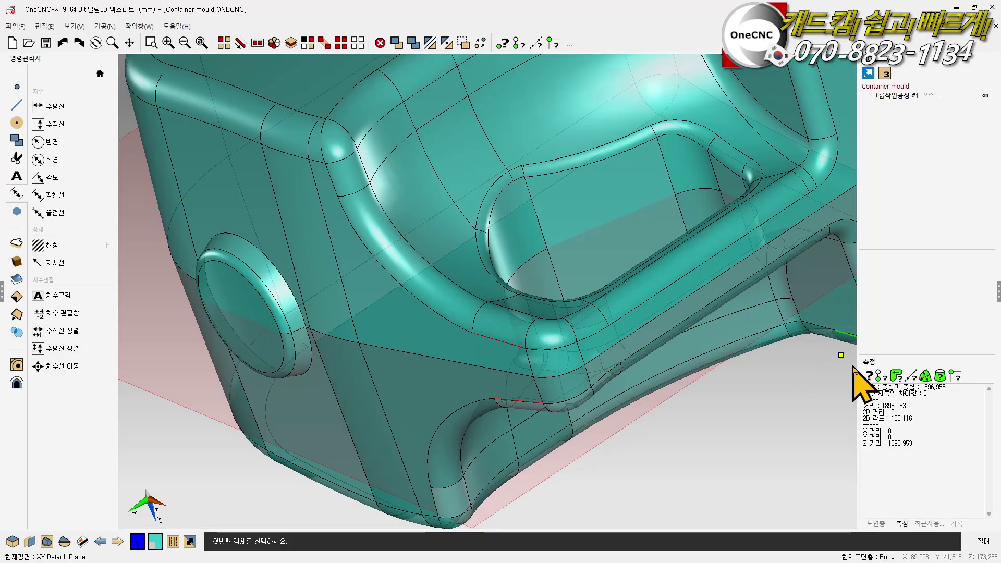
Measure the circular edge of the round boss on the side wall and copy its diameter value
{"action": "left_click", "coordinate": [867, 375]}
{"action": "left_click", "coordinate": [228, 269]}
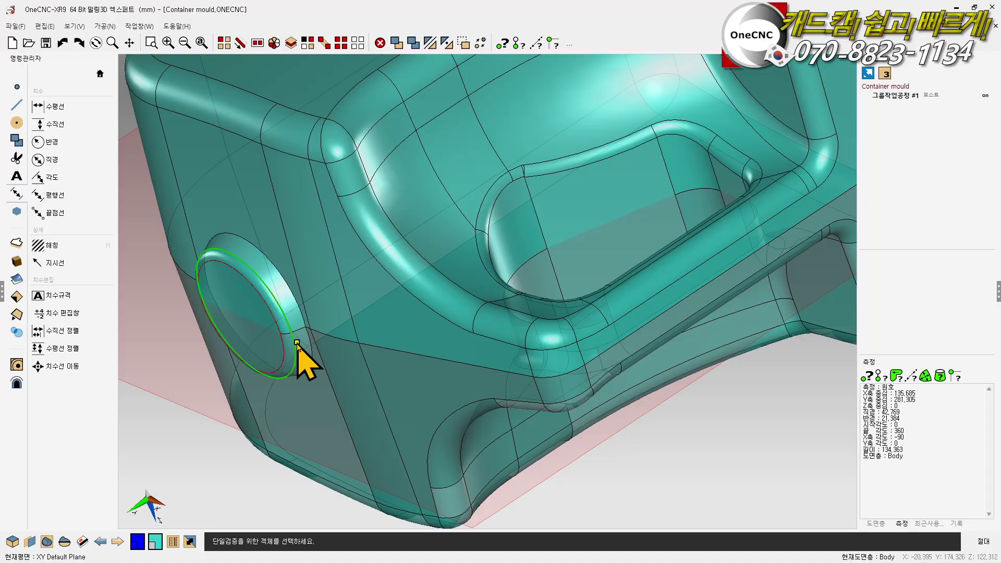
{"action": "scroll", "coordinate": [308, 365], "scroll_direction": "down", "scroll_amount": 3}
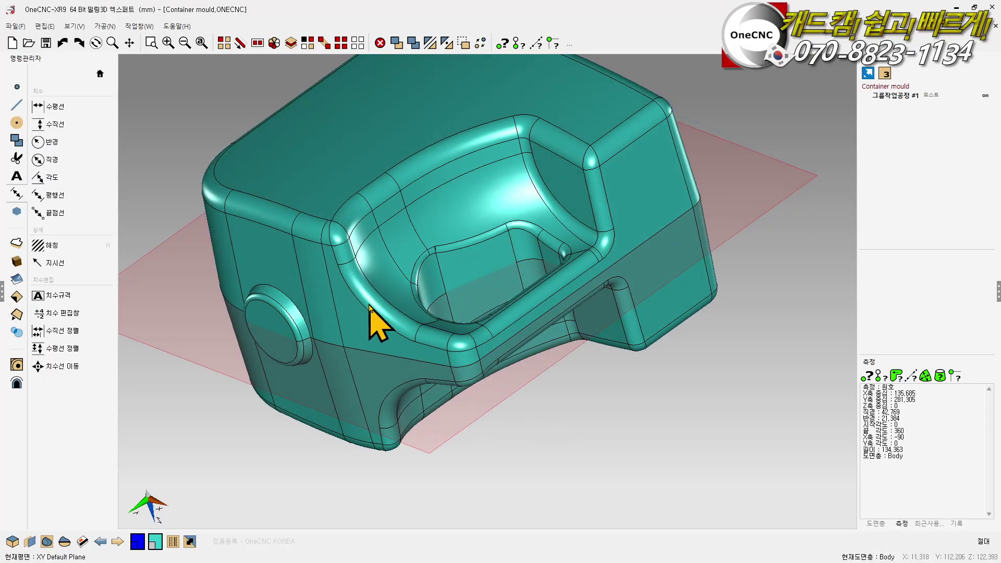
{"action": "scroll", "coordinate": [245, 365], "scroll_direction": "up", "scroll_amount": 5}
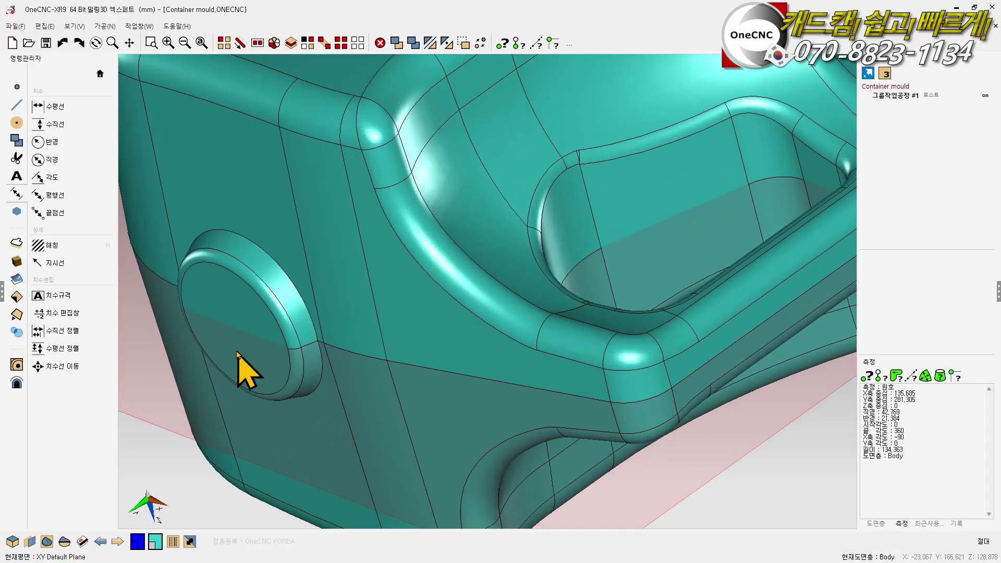
{"action": "right_click", "coordinate": [893, 412]}
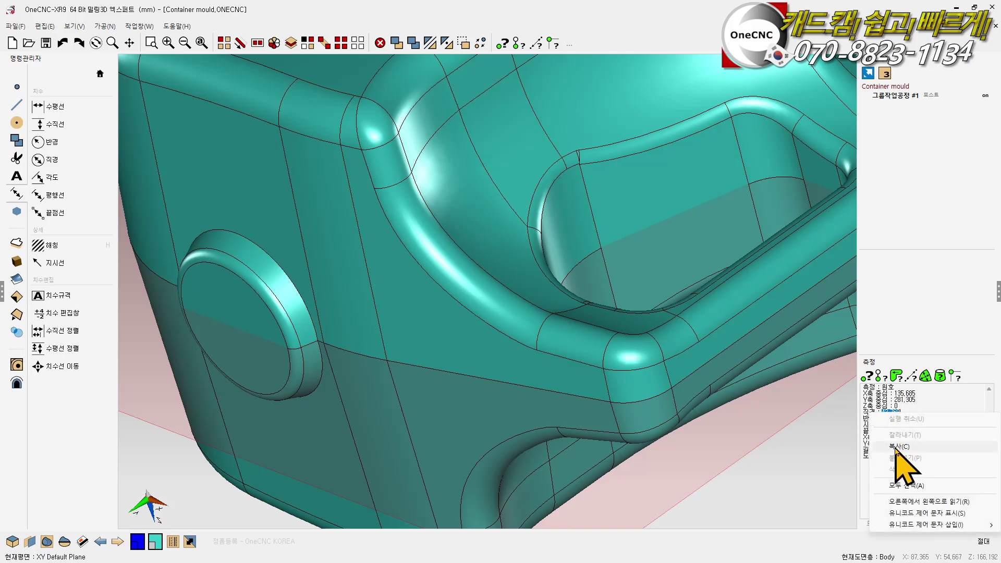
{"action": "left_click", "coordinate": [898, 446]}
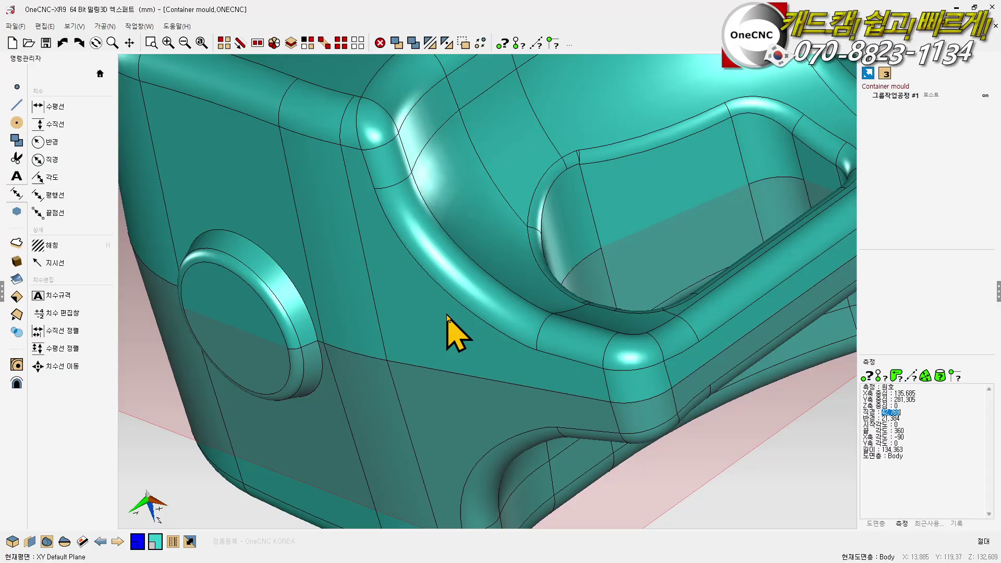
{"action": "scroll", "coordinate": [449, 315], "scroll_direction": "down", "scroll_amount": 5}
{"action": "middle_click_drag", "start_coordinate": [393, 340], "coordinate": [787, 374]}
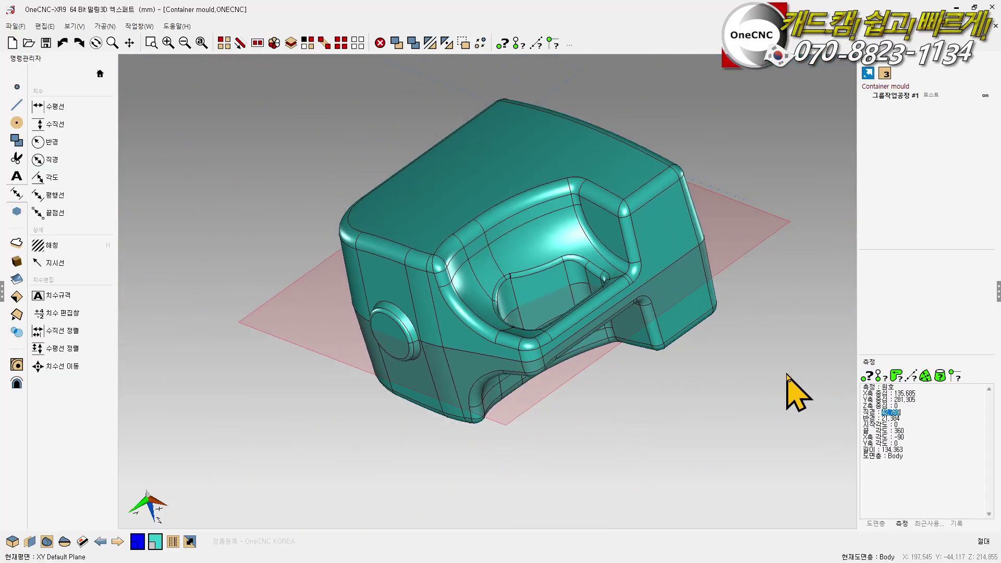
{"action": "scroll", "coordinate": [603, 272], "scroll_direction": "up", "scroll_amount": 1}
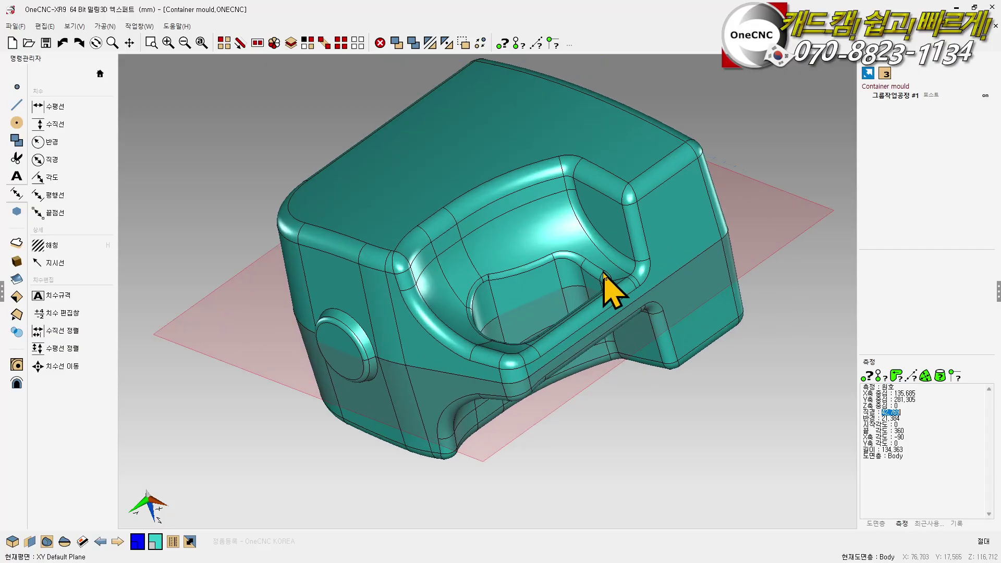
{"action": "middle_click_drag", "start_coordinate": [603, 272], "coordinate": [608, 302]}
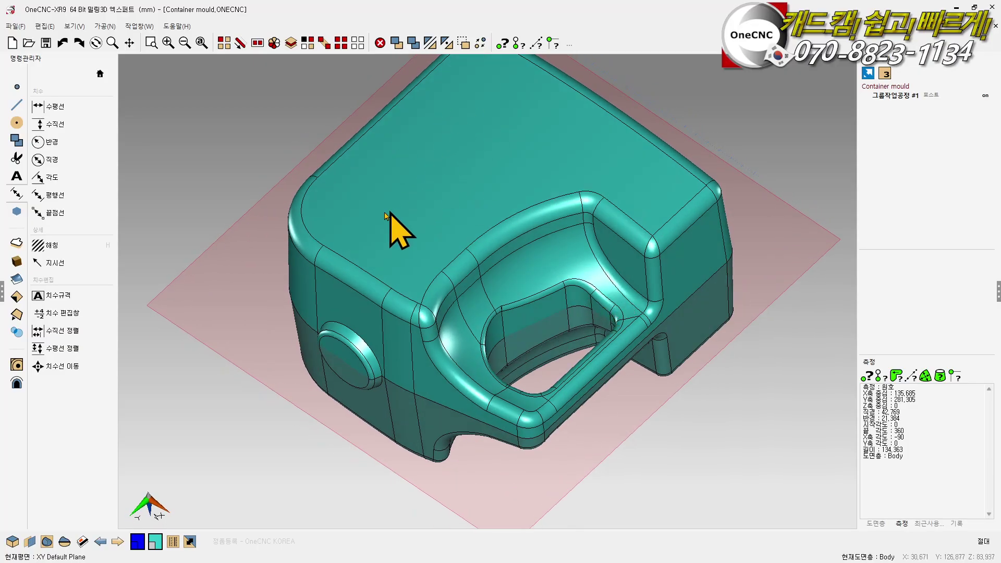
{"action": "left_click", "coordinate": [897, 384]}
{"action": "key", "text": "Escape"}
{"action": "scroll", "coordinate": [388, 313], "scroll_direction": "down", "scroll_amount": 3}
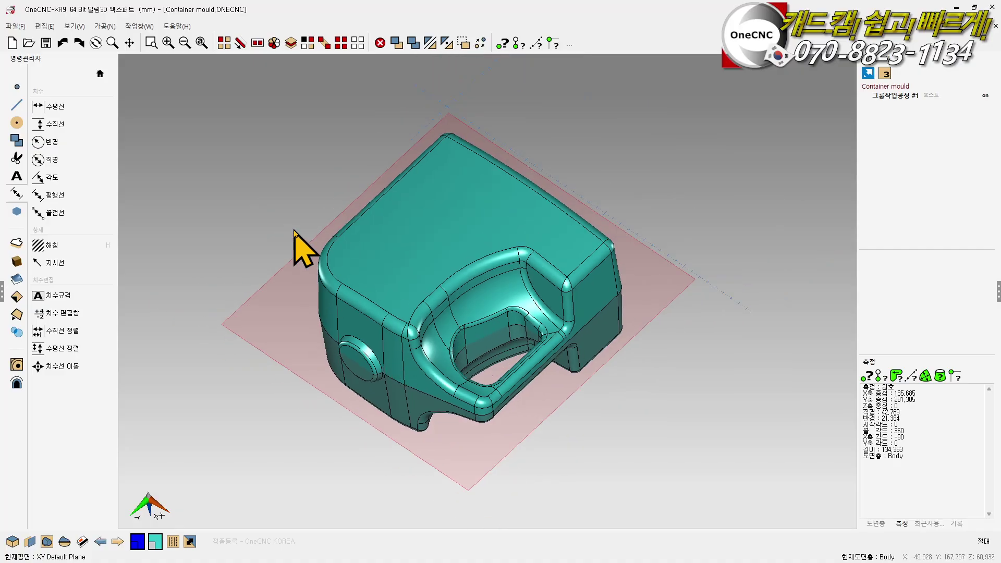
Draw a rectangle with 20 mm corner radii around the whole container outline in the top view
{"action": "right_click", "coordinate": [294, 229]}
{"action": "left_click", "coordinate": [294, 224]}
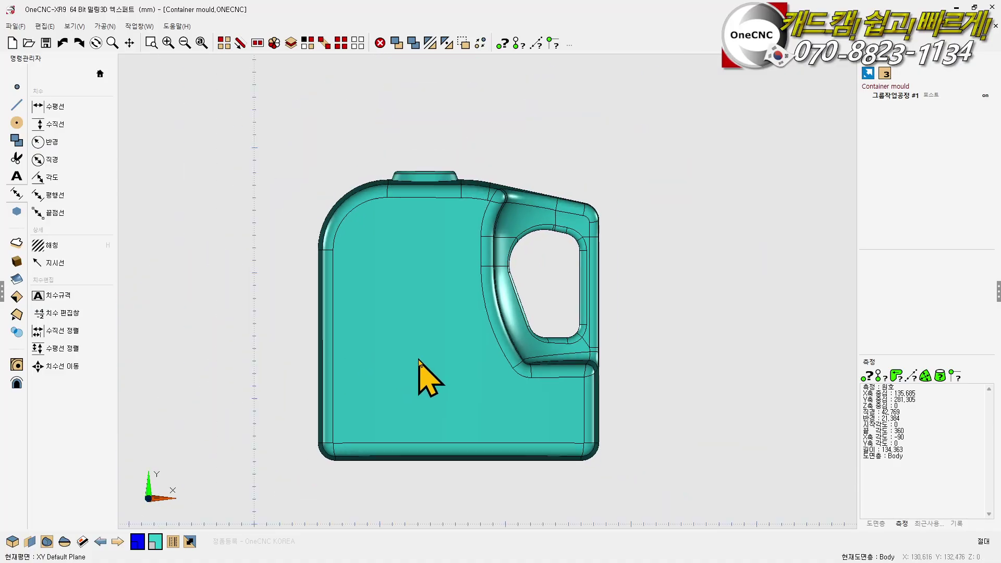
{"action": "left_click", "coordinate": [17, 105]}
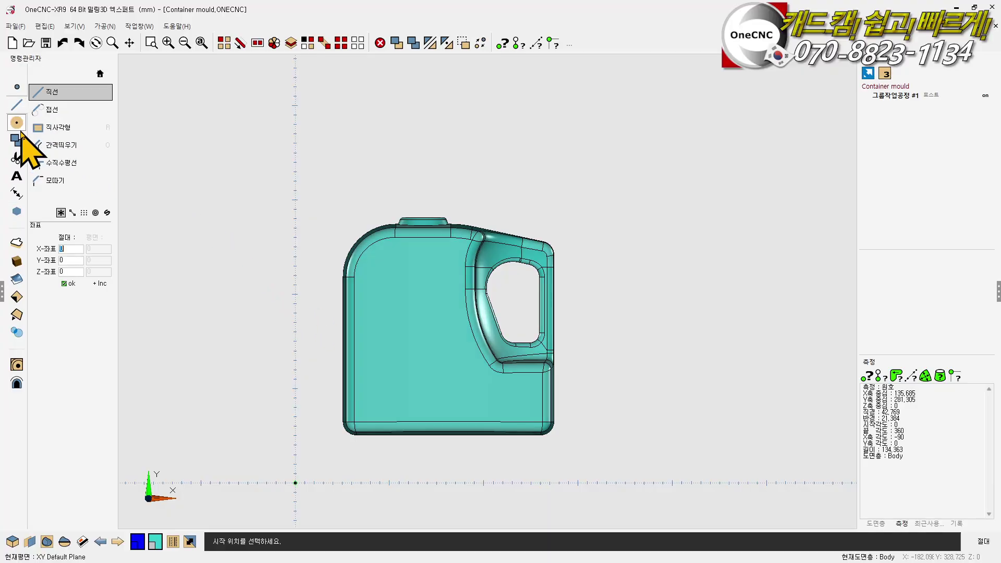
{"action": "left_click", "coordinate": [45, 131]}
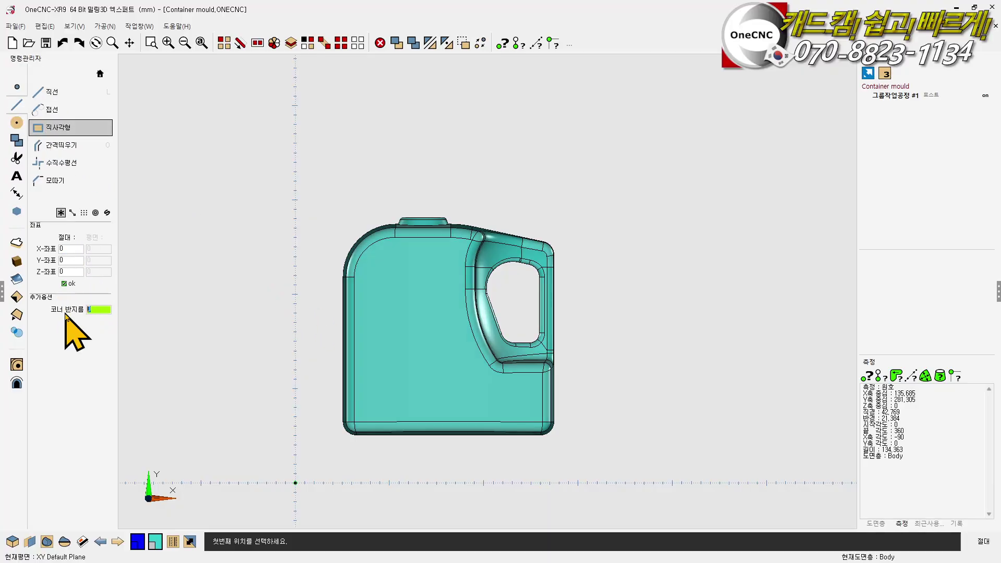
{"action": "type", "text": "20"}
{"action": "left_click", "coordinate": [285, 162]}
{"action": "left_click", "coordinate": [597, 454]}
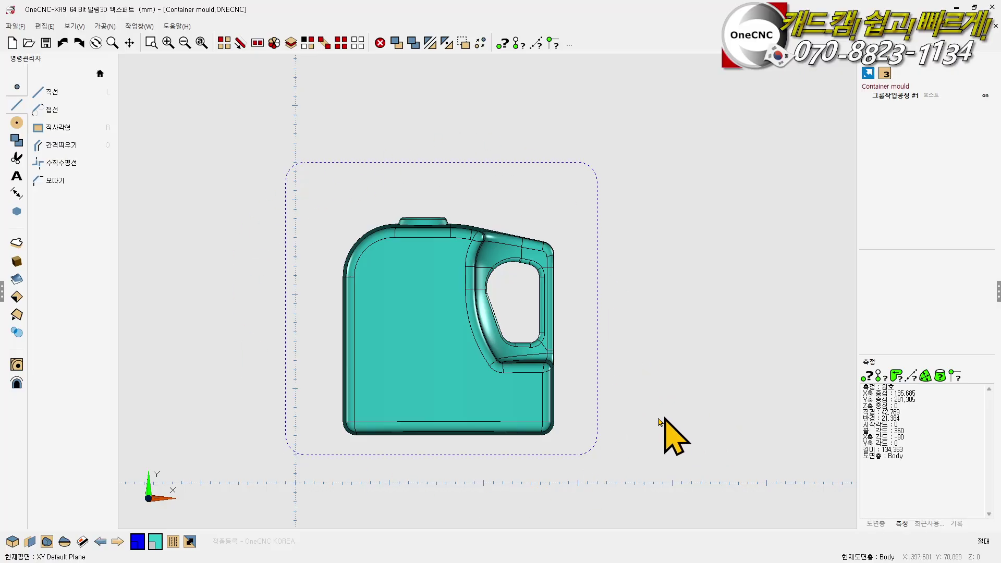
Measure the area and perimeter of the closed rounded-rectangle outline around the container
{"action": "middle_click_drag", "start_coordinate": [665, 431], "coordinate": [664, 365]}
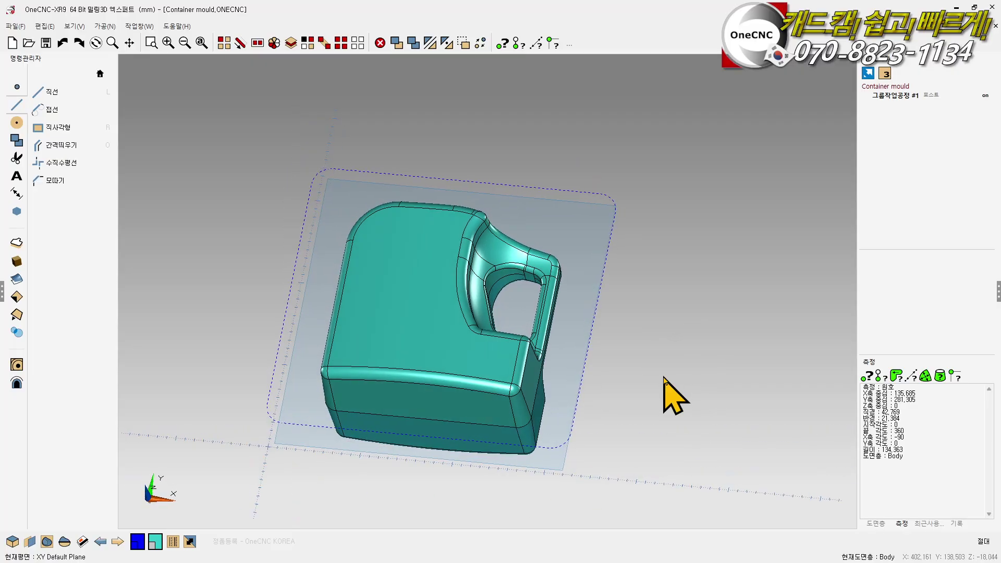
{"action": "left_click", "coordinate": [897, 376]}
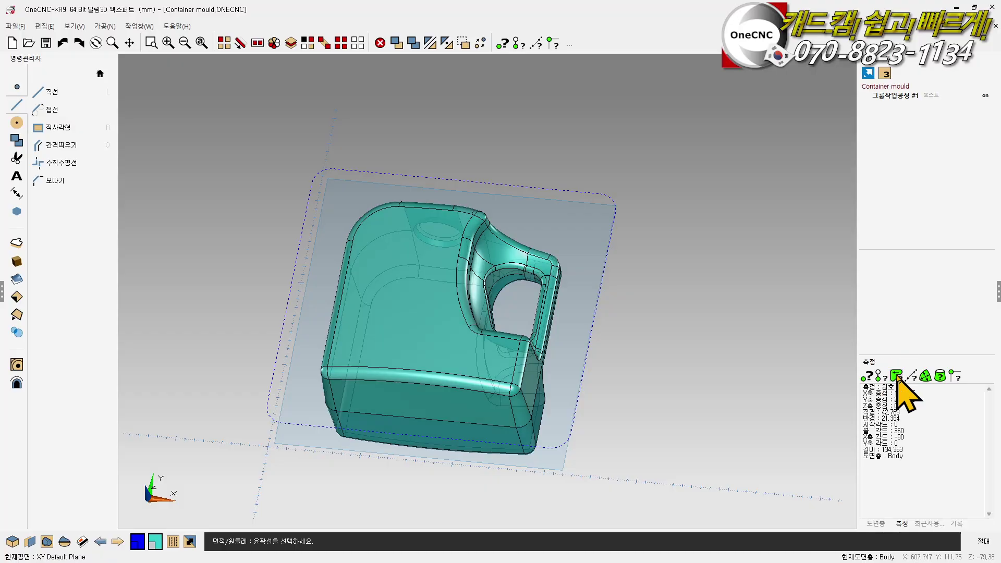
{"action": "left_click", "coordinate": [537, 187]}
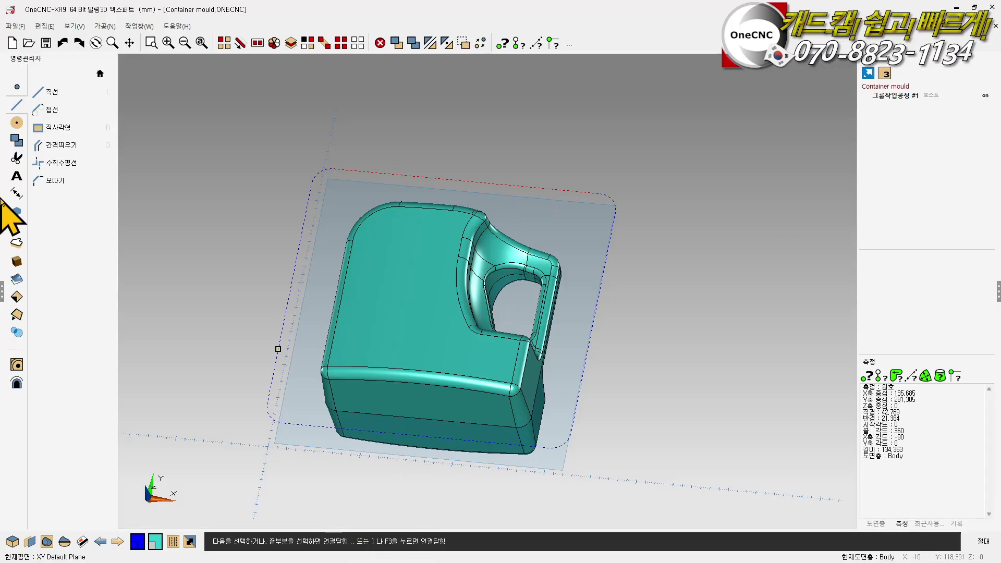
{"action": "key", "text": "F3"}
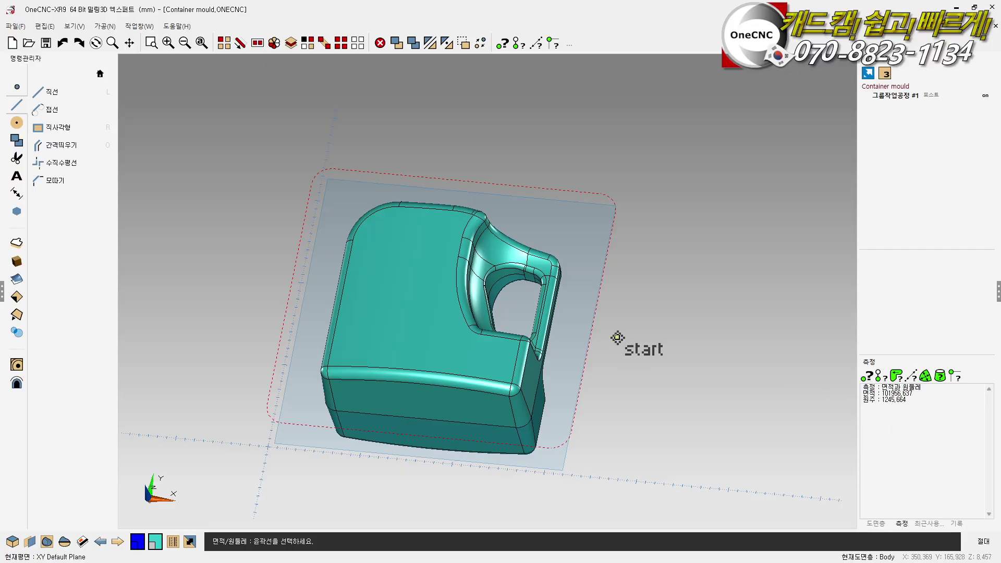
{"action": "key", "text": "Escape"}
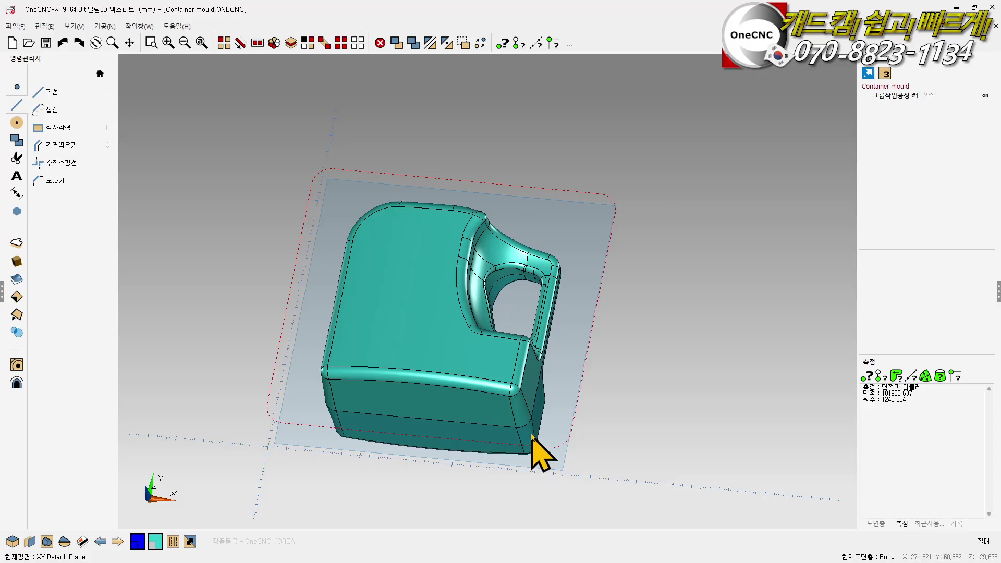
Measure the point-to-point distance between the two ends of the large rounded corner arc bordering the top face
{"action": "middle_click_drag", "start_coordinate": [533, 435], "coordinate": [391, 280]}
{"action": "scroll", "coordinate": [376, 245], "scroll_direction": "up", "scroll_amount": 5}
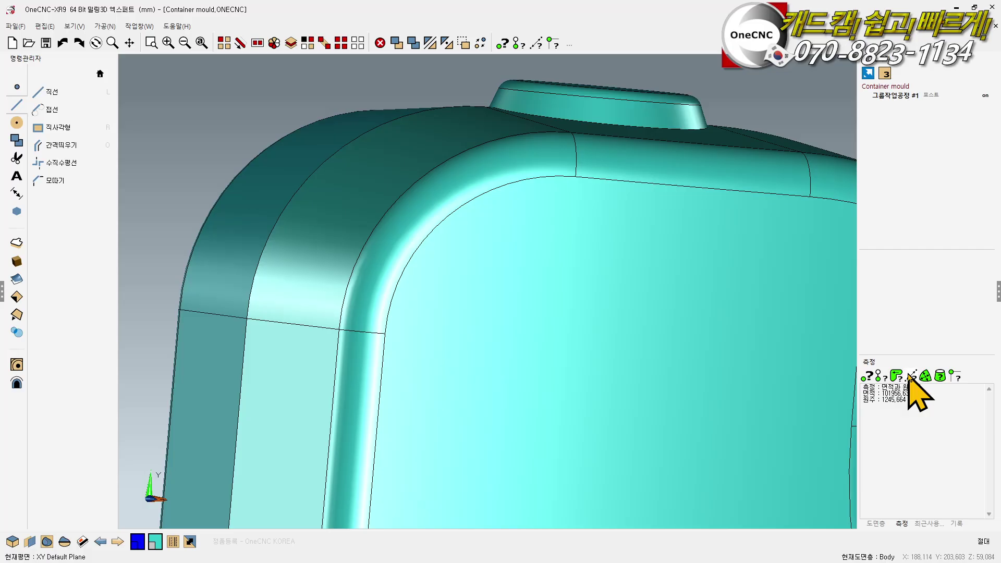
{"action": "left_click", "coordinate": [909, 376]}
{"action": "left_click", "coordinate": [385, 334]}
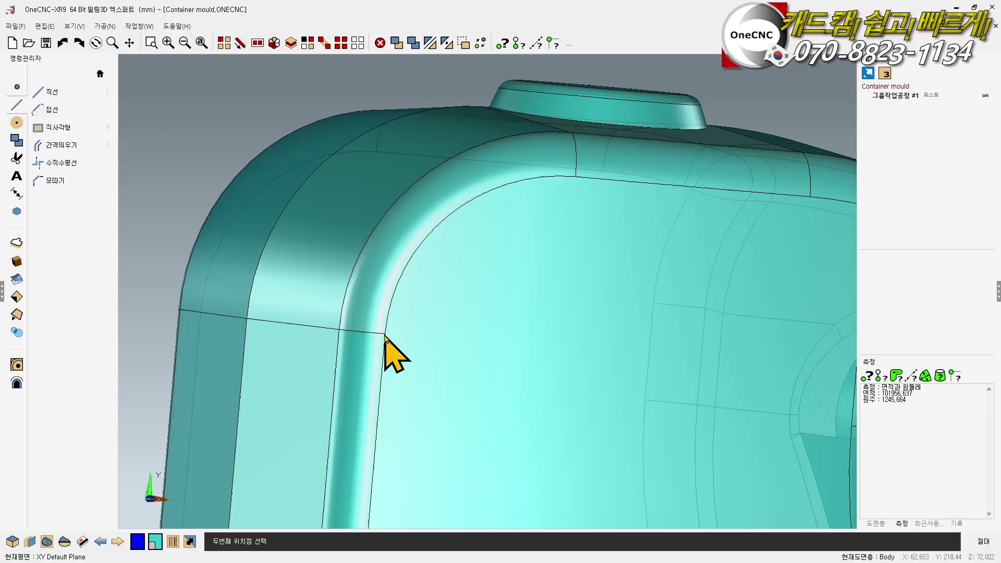
{"action": "left_click", "coordinate": [576, 177]}
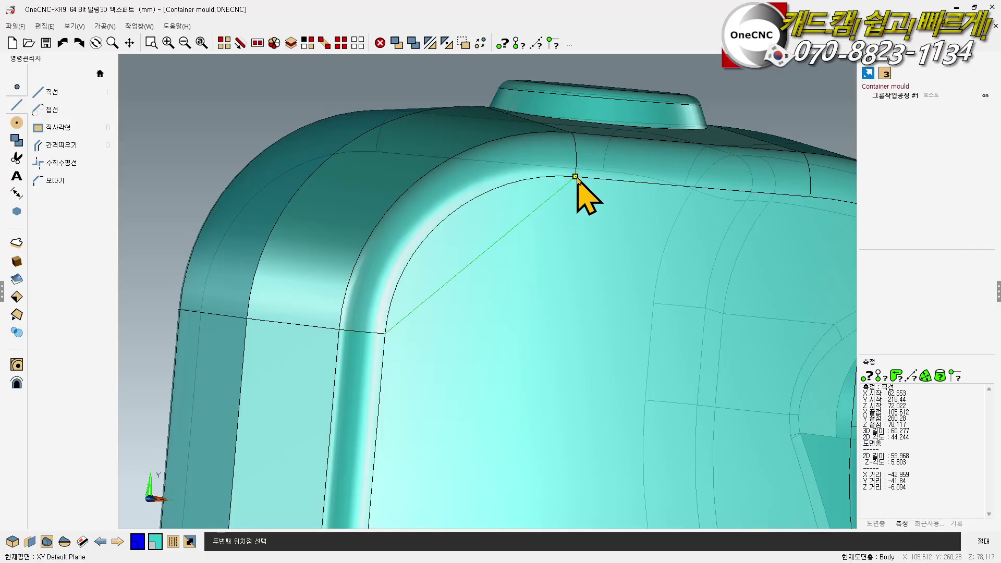
{"action": "left_click", "coordinate": [576, 177]}
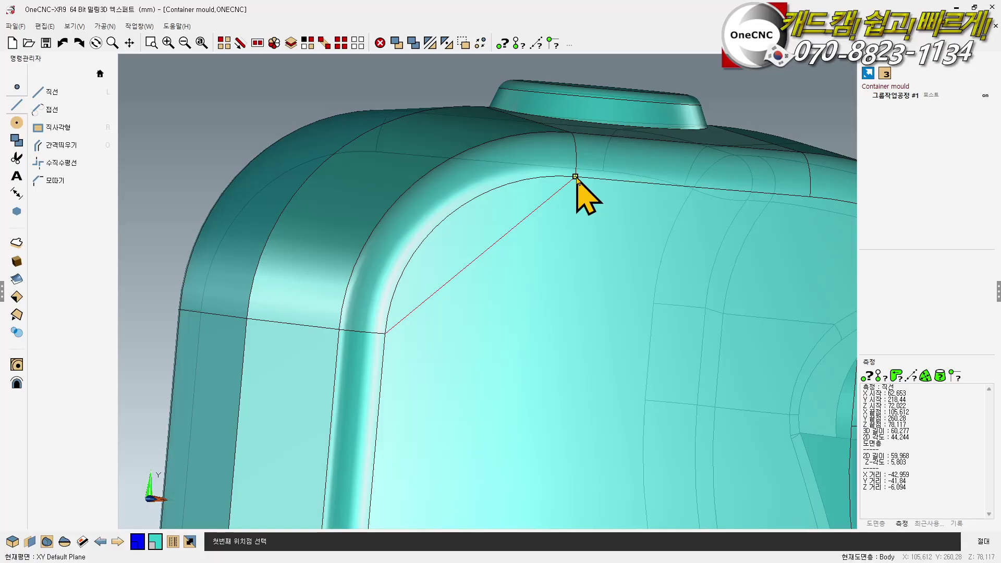
{"action": "key", "text": "Escape"}
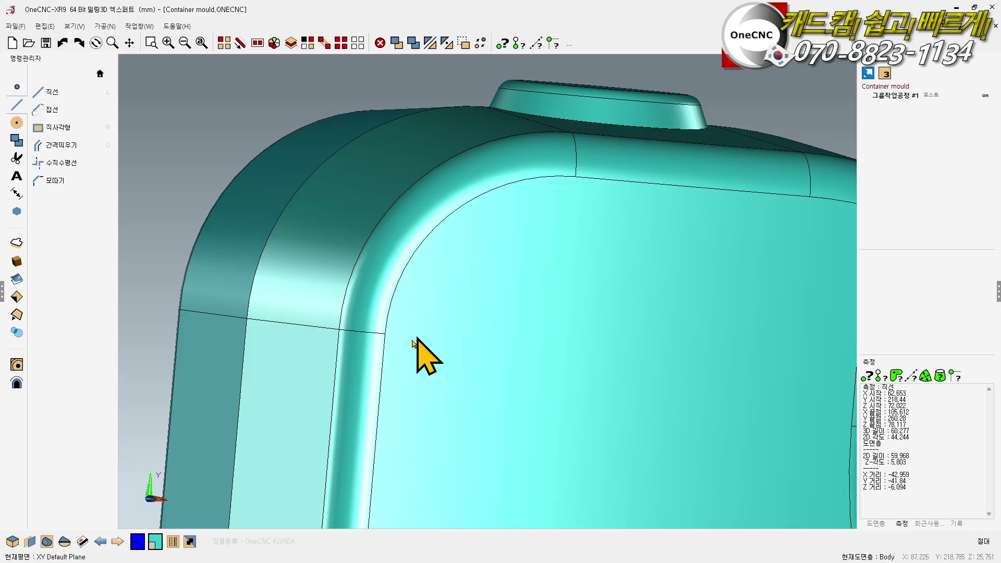
Measure the surface areas of the curved rear corner wall and of the upper face of the front wall
{"action": "scroll", "coordinate": [500, 281], "scroll_direction": "down", "scroll_amount": 2}
{"action": "middle_click_drag", "start_coordinate": [543, 293], "coordinate": [525, 281]}
{"action": "scroll", "coordinate": [440, 307], "scroll_direction": "down", "scroll_amount": 8}
{"action": "middle_click_drag", "start_coordinate": [440, 320], "coordinate": [432, 295]}
{"action": "scroll", "coordinate": [432, 295], "scroll_direction": "up", "scroll_amount": 1}
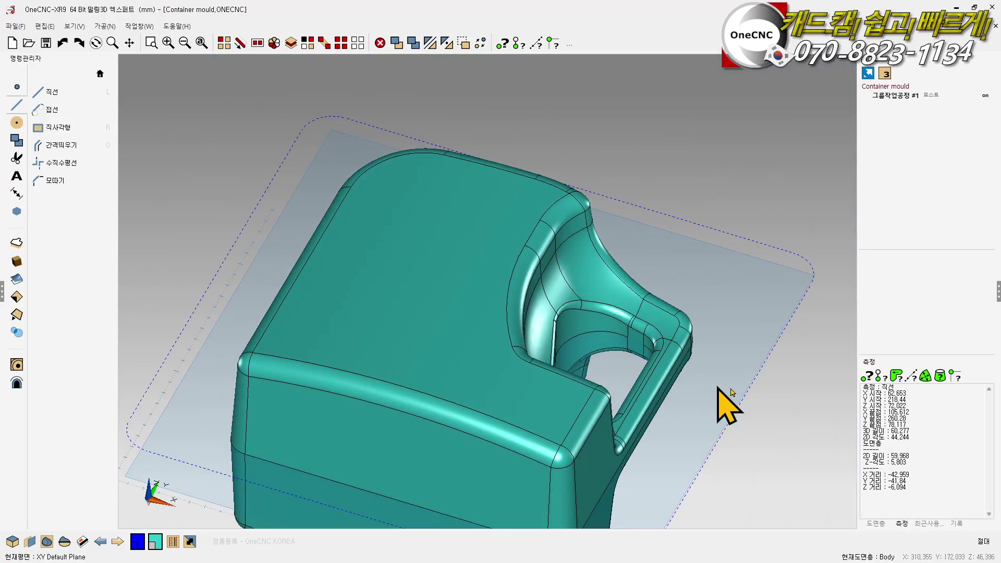
{"action": "left_click", "coordinate": [925, 377]}
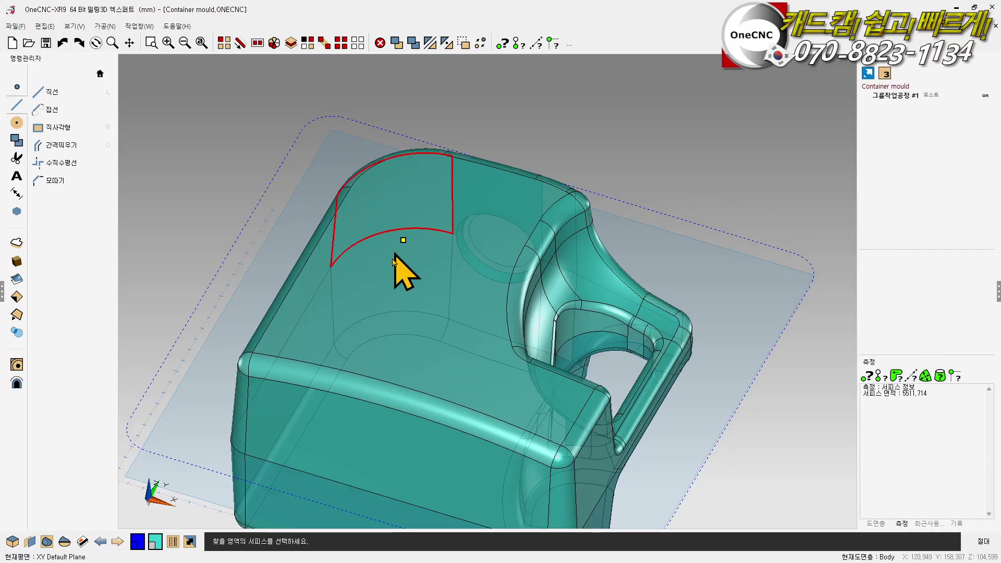
{"action": "left_click", "coordinate": [379, 391]}
{"action": "left_click", "coordinate": [370, 422]}
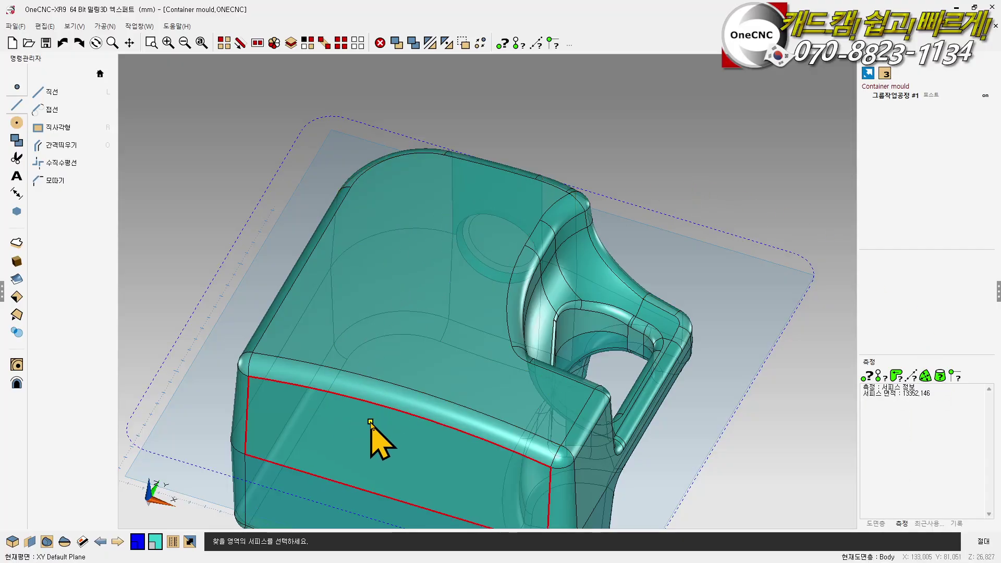
{"action": "scroll", "coordinate": [409, 236], "scroll_direction": "down", "scroll_amount": 4}
{"action": "scroll", "coordinate": [399, 342], "scroll_direction": "up", "scroll_amount": 6}
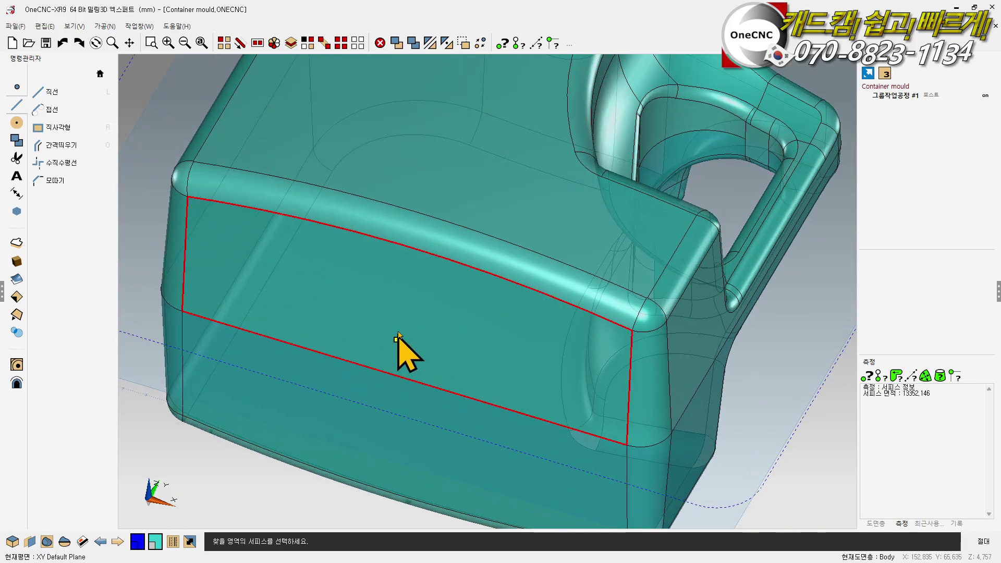
{"action": "left_click", "coordinate": [407, 292]}
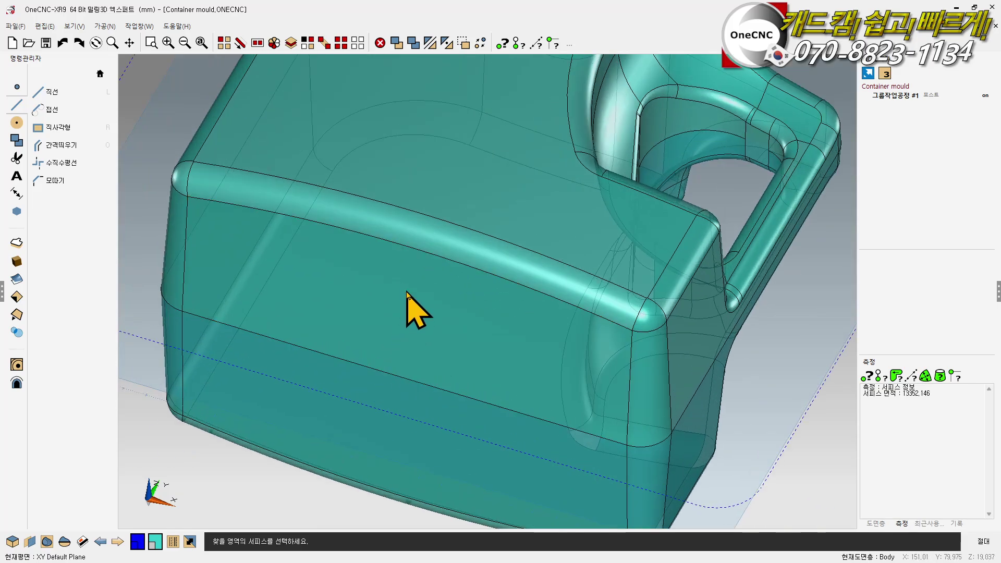
{"action": "left_click", "coordinate": [403, 294]}
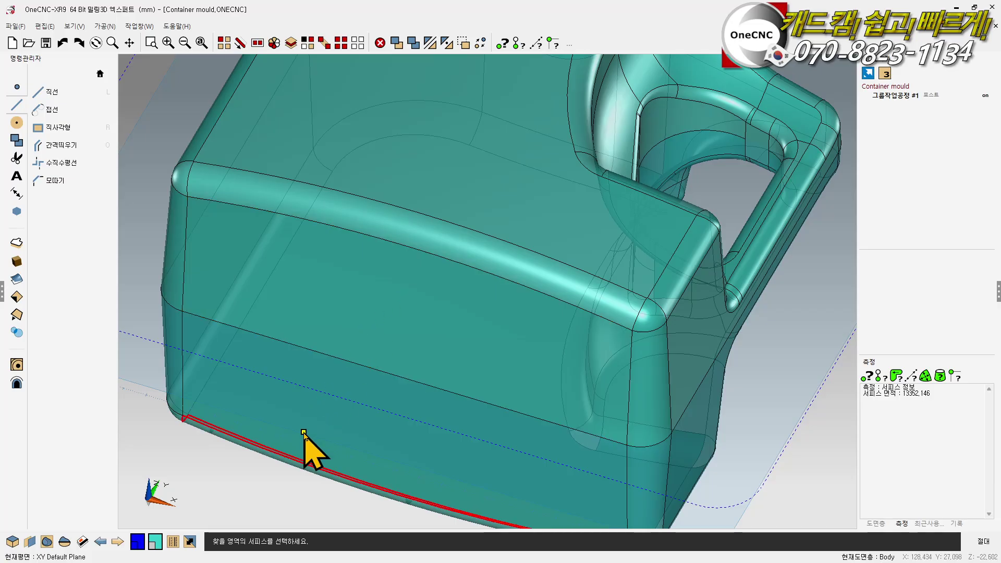
Measure the surface areas of the small rounded corner patch and the vertical corner fillet directly below it
{"action": "left_click", "coordinate": [650, 326]}
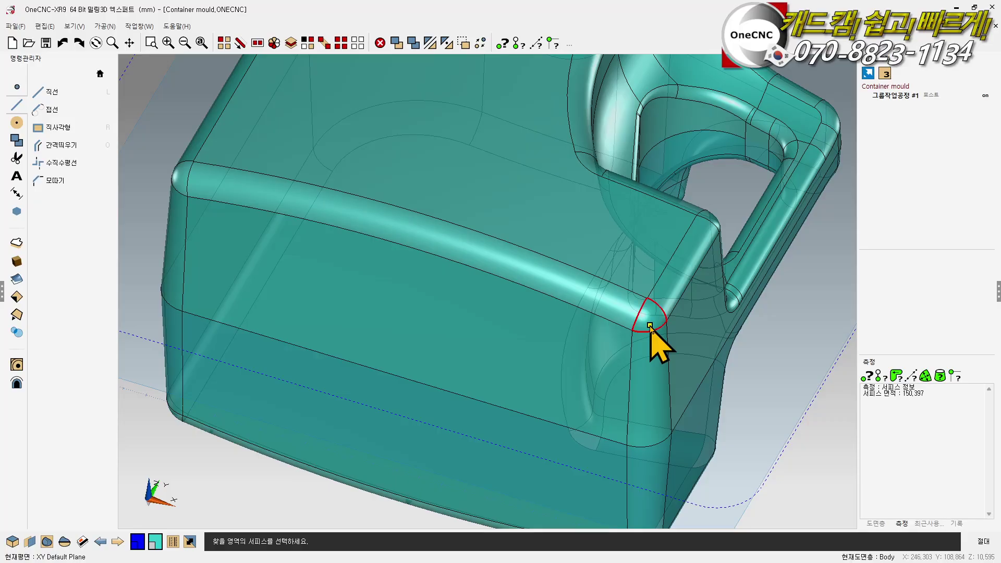
{"action": "left_click", "coordinate": [661, 339]}
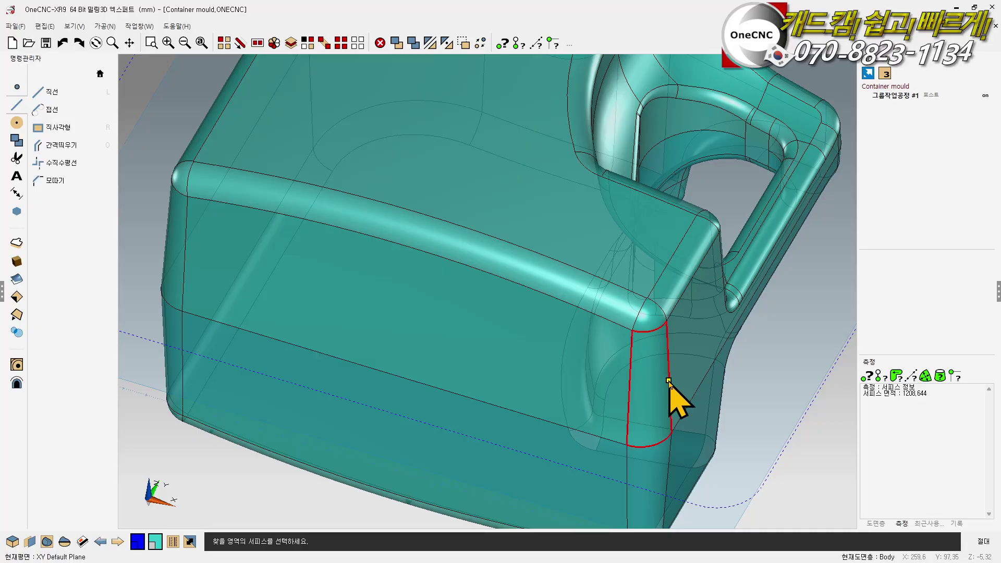
{"action": "scroll", "coordinate": [414, 429], "scroll_direction": "down", "scroll_amount": 5}
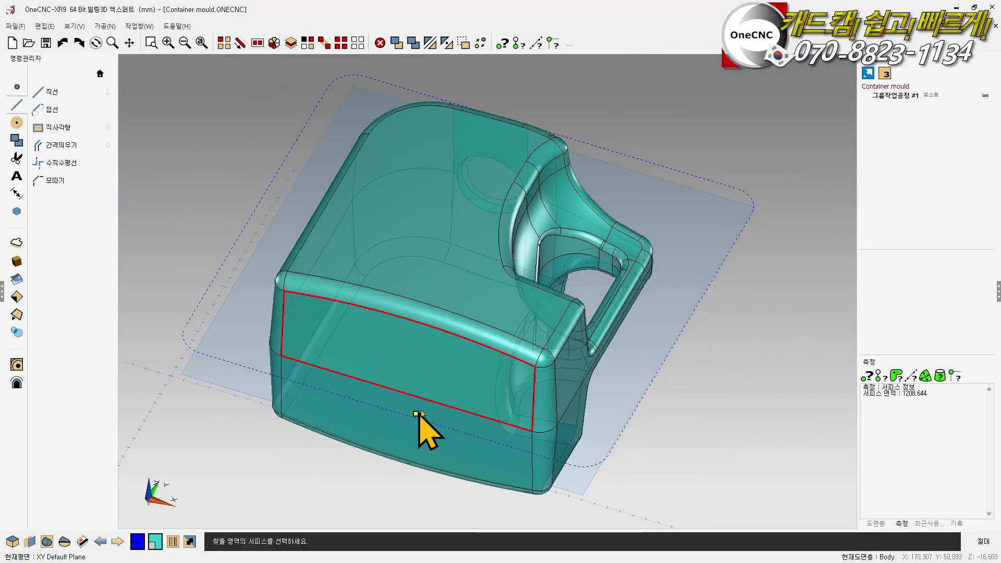
{"action": "key", "text": "Escape"}
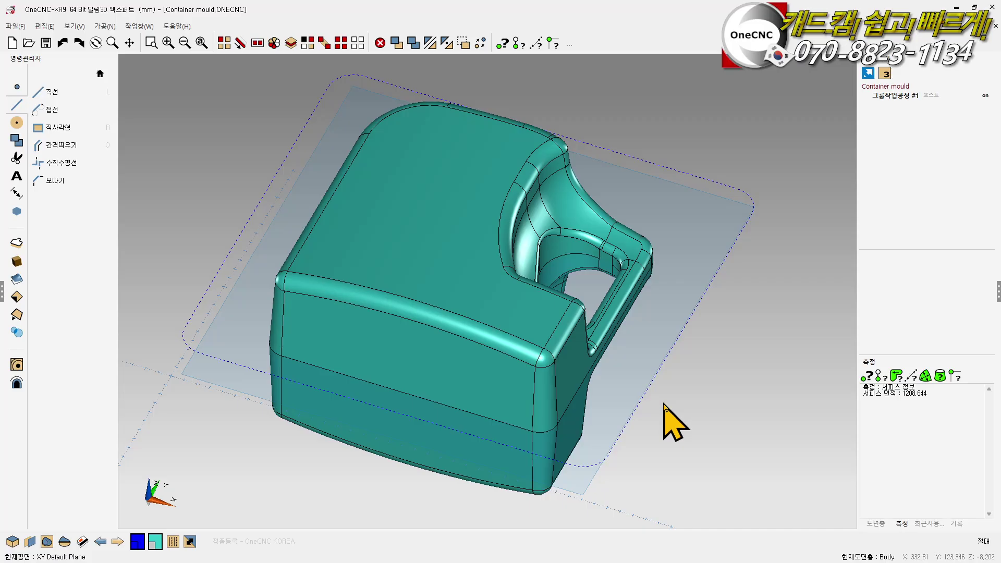
Measure the container solid's overall properties and highlight its X, Y and Z extents in the measurement results
{"action": "left_click", "coordinate": [939, 378]}
{"action": "left_click", "coordinate": [440, 305]}
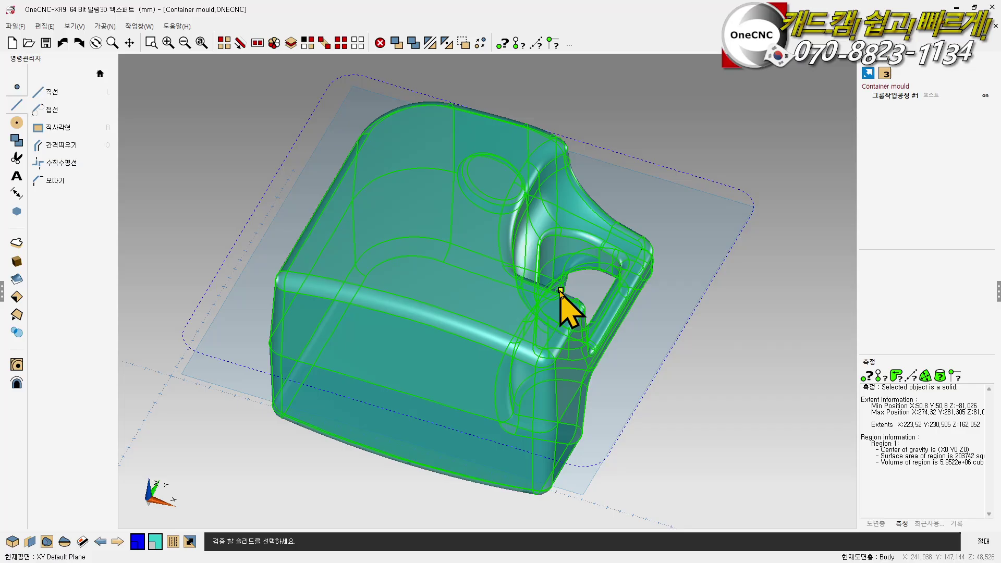
{"action": "left_click_drag", "start_coordinate": [859, 288], "coordinate": [826, 288]}
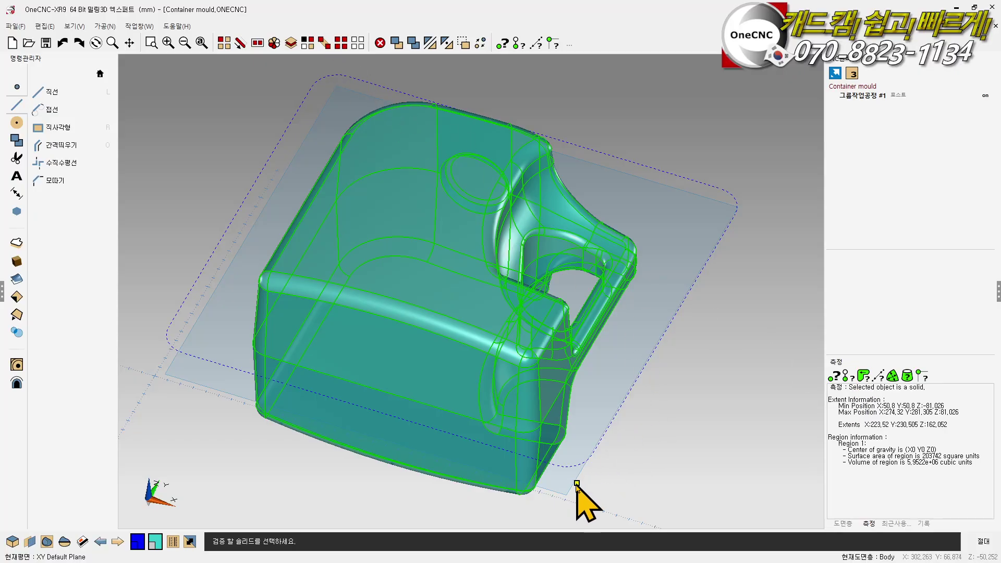
{"action": "key", "text": "Escape"}
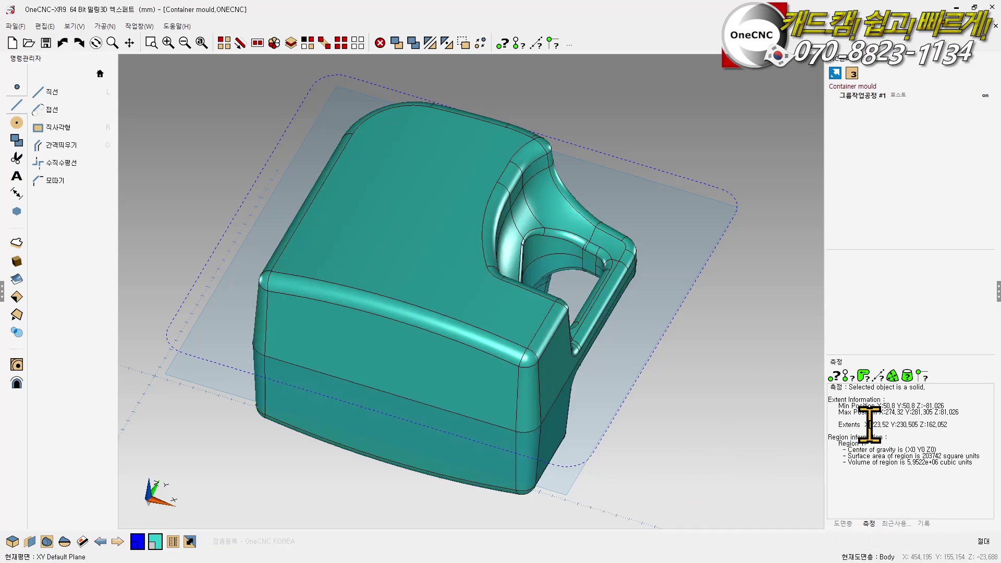
{"action": "left_click_drag", "start_coordinate": [861, 425], "coordinate": [935, 424]}
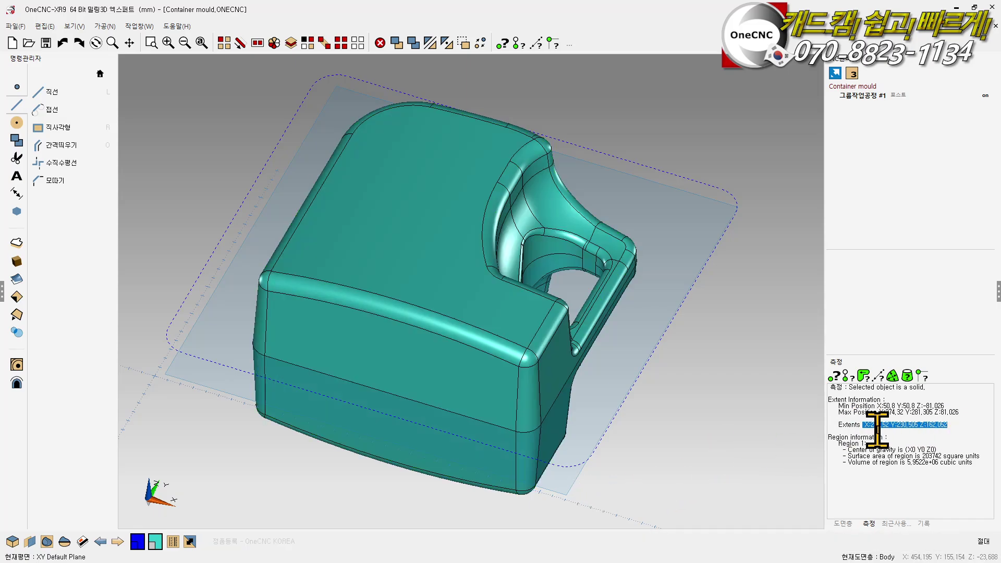
{"action": "left_click", "coordinate": [960, 427]}
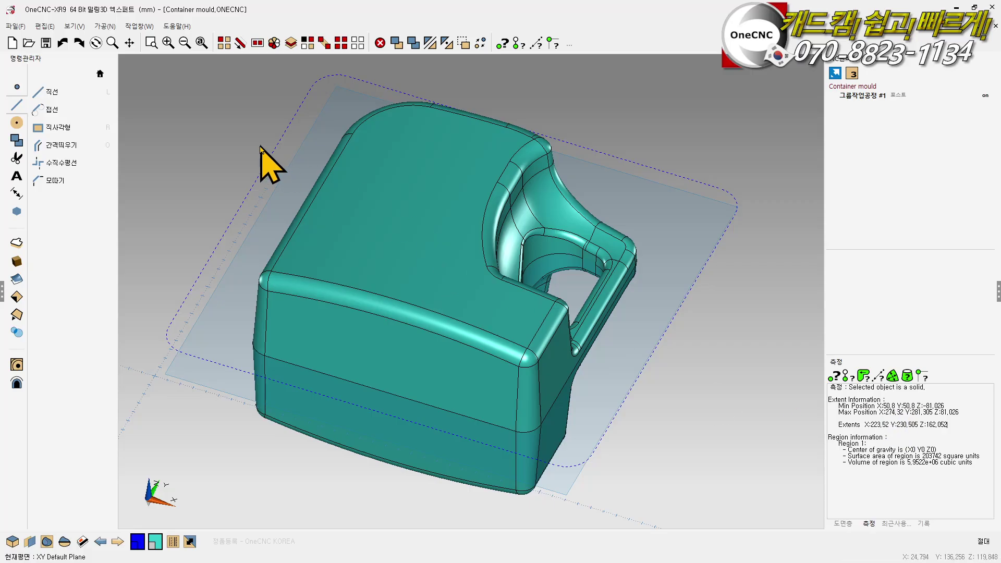
Open the Planes.ONECNC file from the Tutorials folder
{"action": "left_click", "coordinate": [28, 43]}
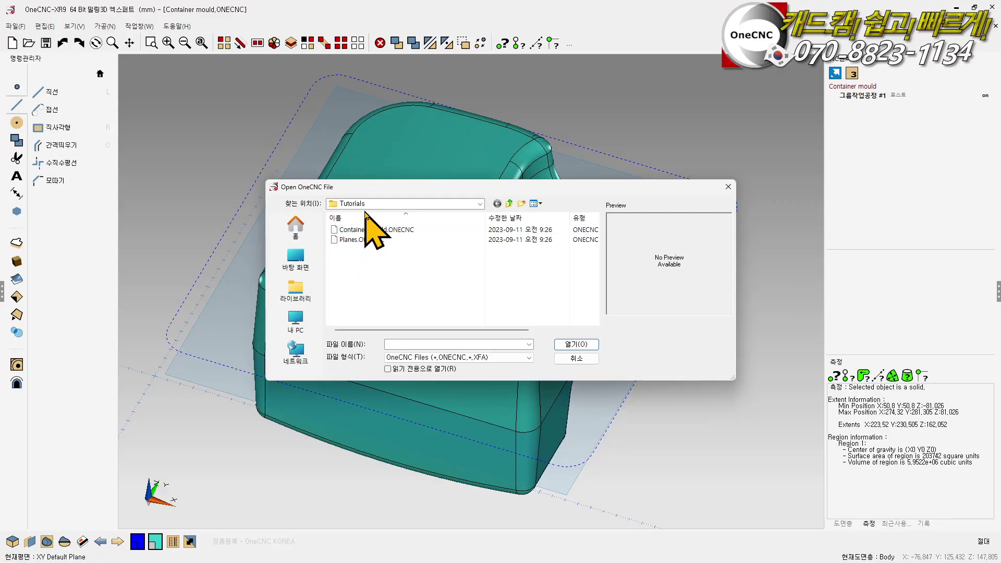
{"action": "left_click", "coordinate": [403, 239]}
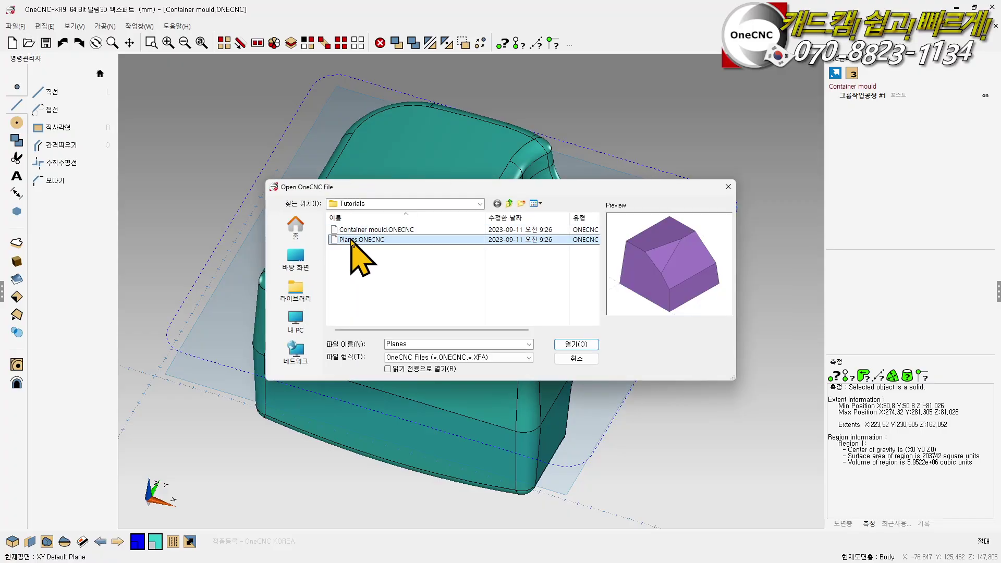
{"action": "left_click", "coordinate": [576, 344]}
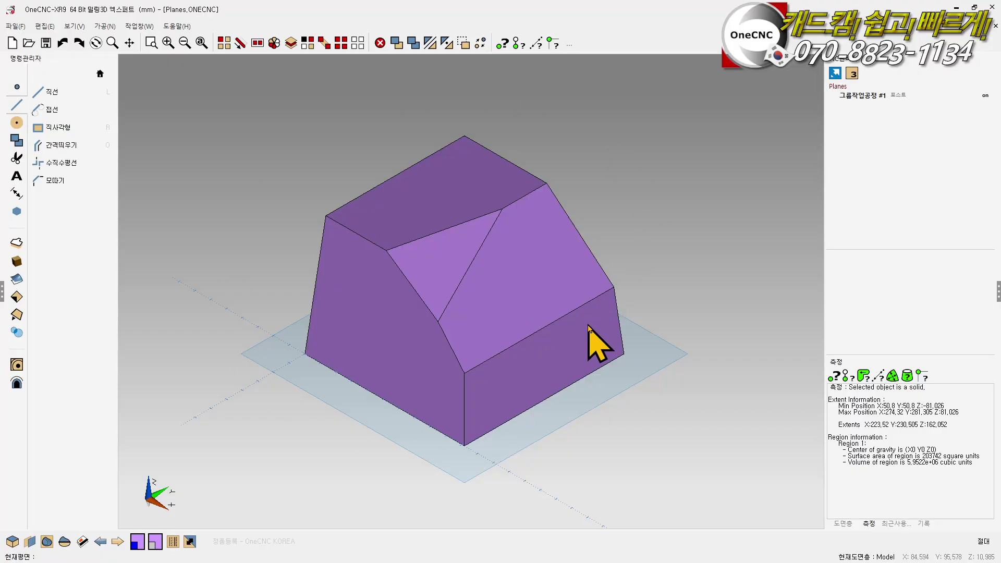
Measure the overall properties of the purple Planes solid and clear its selection
{"action": "left_click", "coordinate": [907, 375]}
{"action": "left_click", "coordinate": [477, 323]}
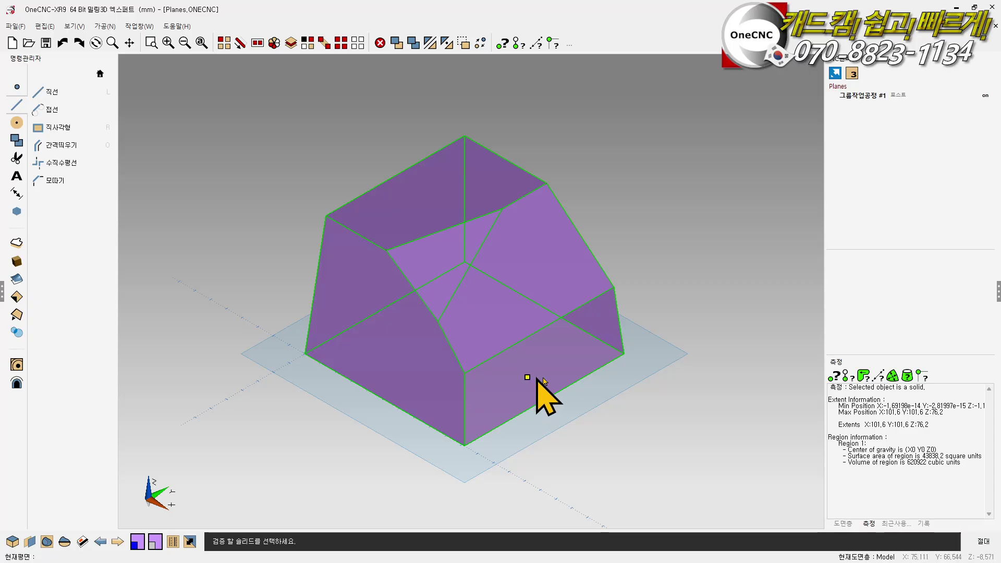
{"action": "left_click", "coordinate": [358, 44]}
{"action": "middle_click_drag", "start_coordinate": [548, 143], "coordinate": [547, 217]}
{"action": "scroll", "coordinate": [447, 250], "scroll_direction": "up", "scroll_amount": 2}
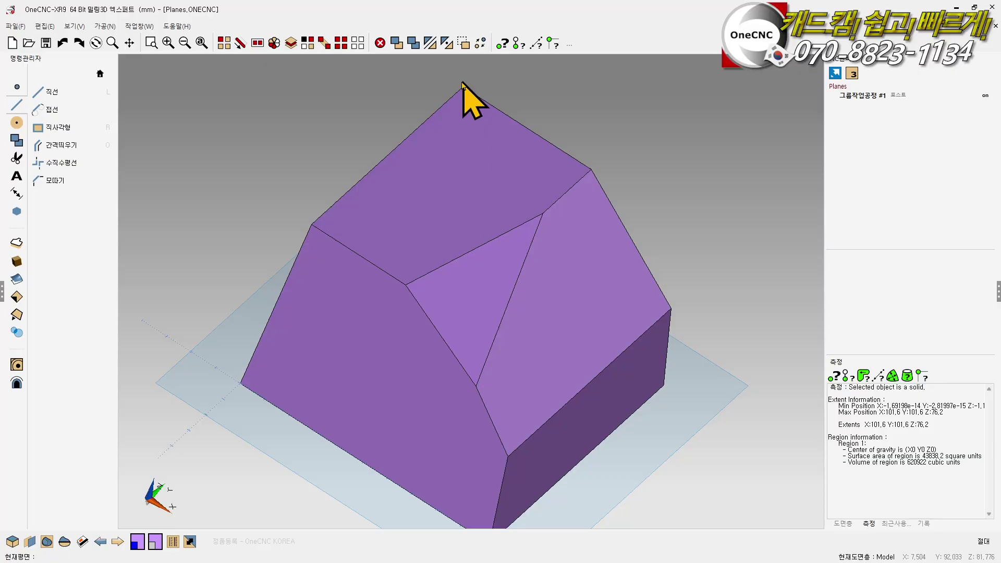
{"action": "scroll", "coordinate": [460, 228], "scroll_direction": "down", "scroll_amount": 1}
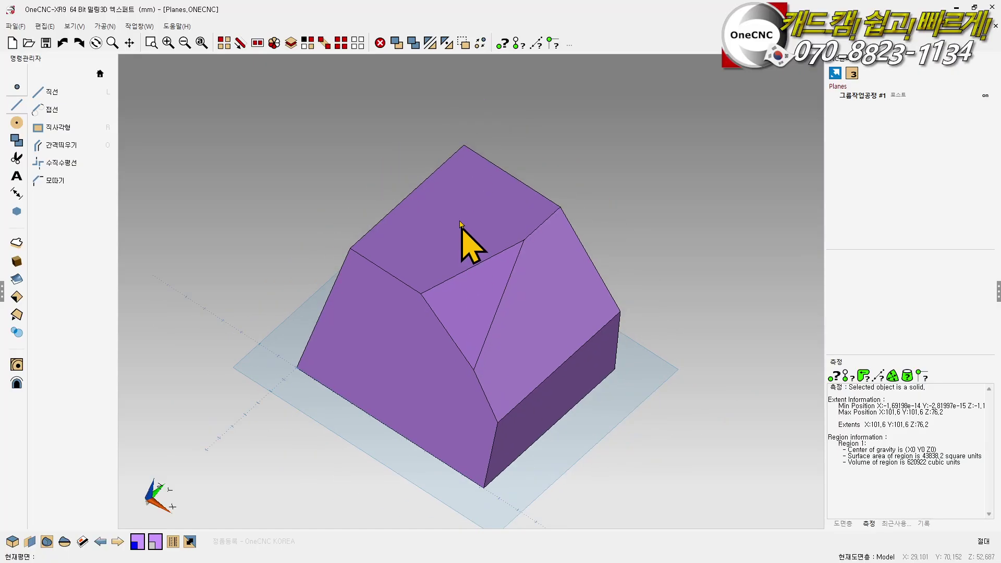
Measure the position coordinates of the top face's back and left corners and the sloped side face's outer right corner
{"action": "scroll", "coordinate": [457, 149], "scroll_direction": "up", "scroll_amount": 1}
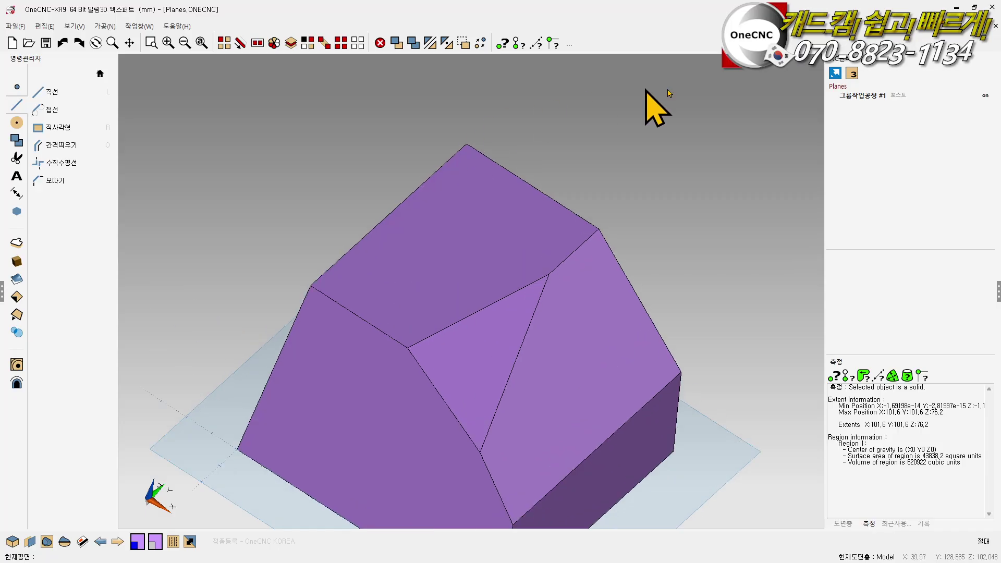
{"action": "left_click", "coordinate": [923, 374]}
{"action": "left_click", "coordinate": [467, 144]}
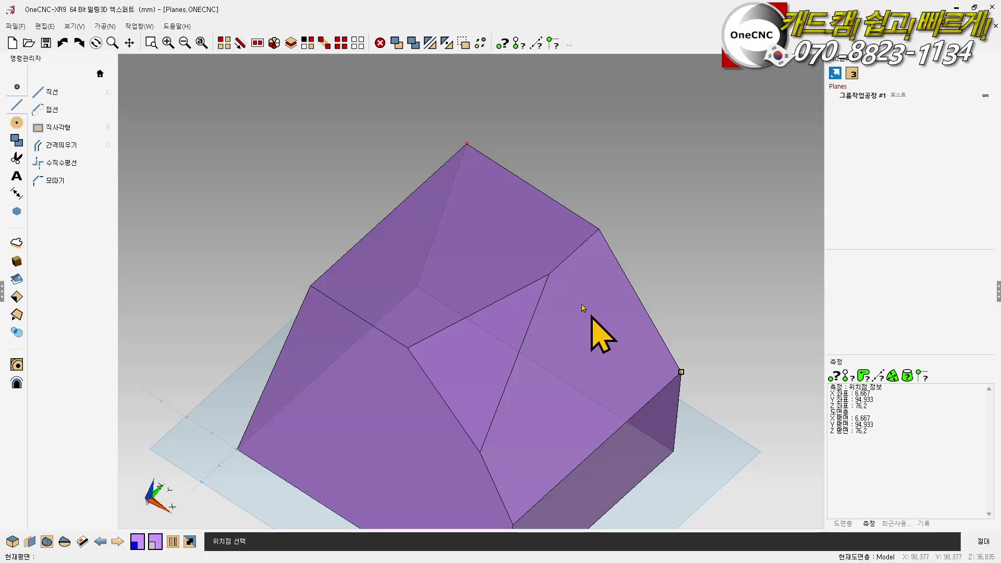
{"action": "left_click", "coordinate": [333, 285]}
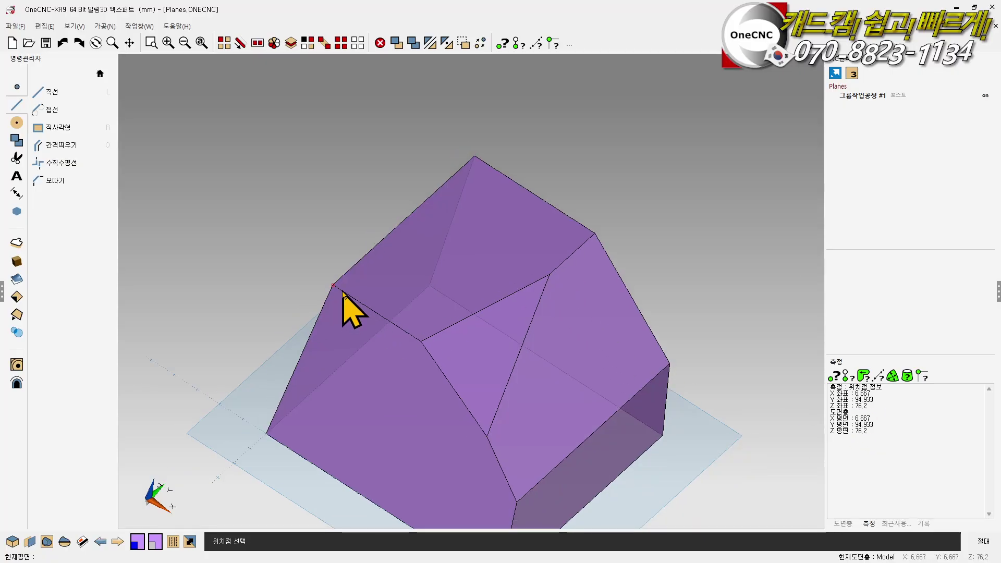
{"action": "left_click", "coordinate": [673, 365]}
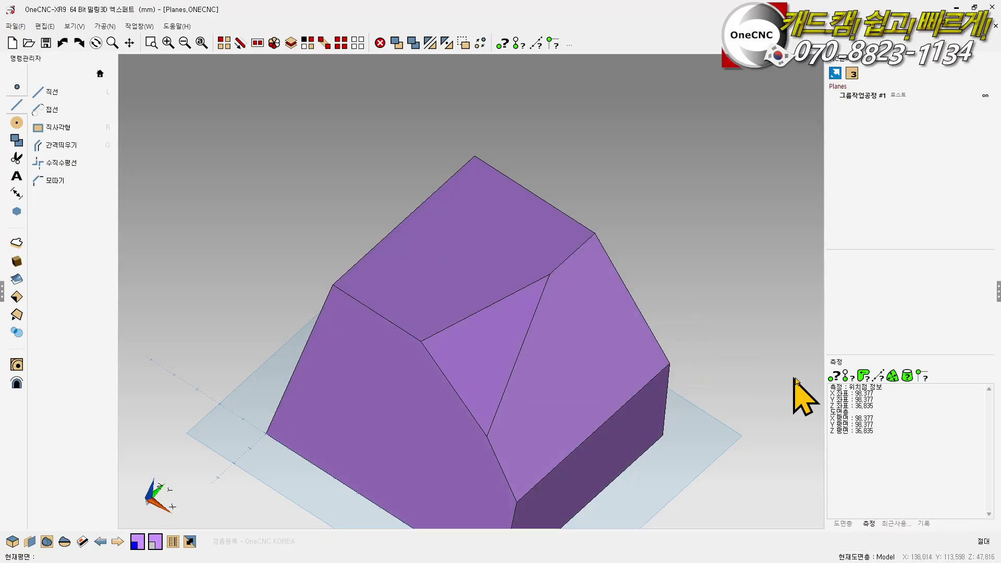
Choose a thicker line thickness for new geometry
{"action": "scroll", "coordinate": [469, 218], "scroll_direction": "down", "scroll_amount": 2}
{"action": "middle_click_drag", "start_coordinate": [515, 310], "coordinate": [529, 319]}
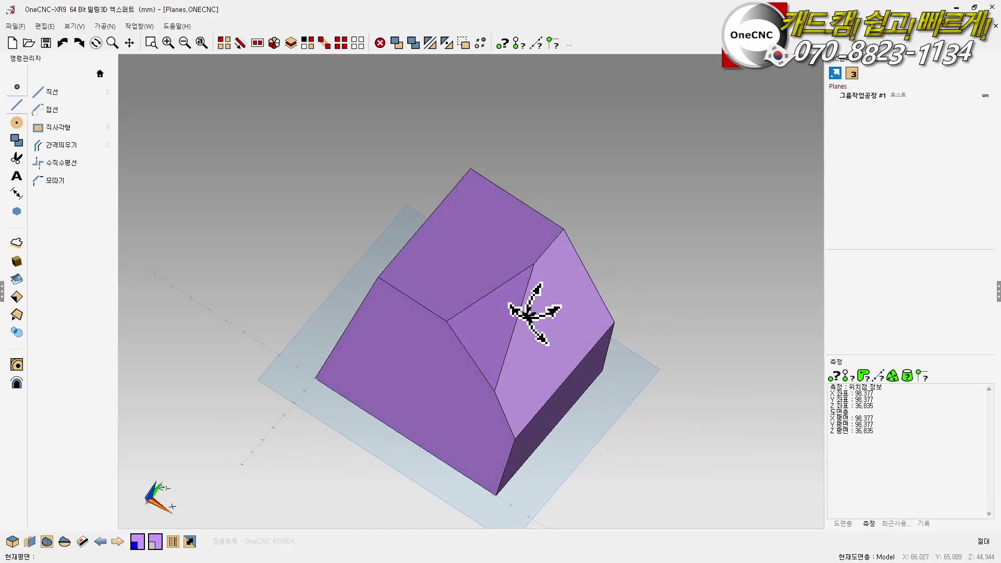
{"action": "scroll", "coordinate": [523, 324], "scroll_direction": "up", "scroll_amount": 1}
{"action": "scroll", "coordinate": [554, 222], "scroll_direction": "down", "scroll_amount": 1}
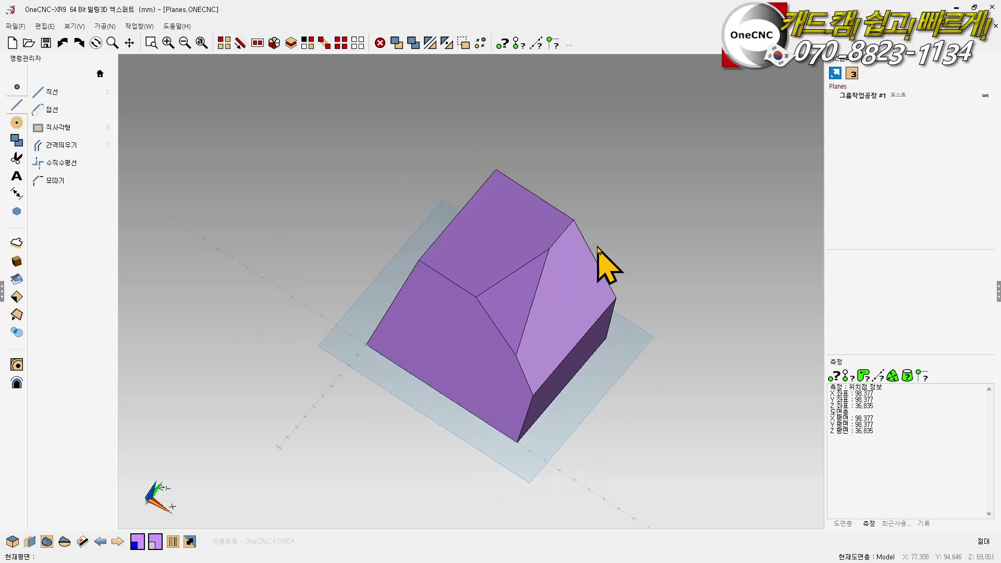
{"action": "left_click", "coordinate": [163, 540]}
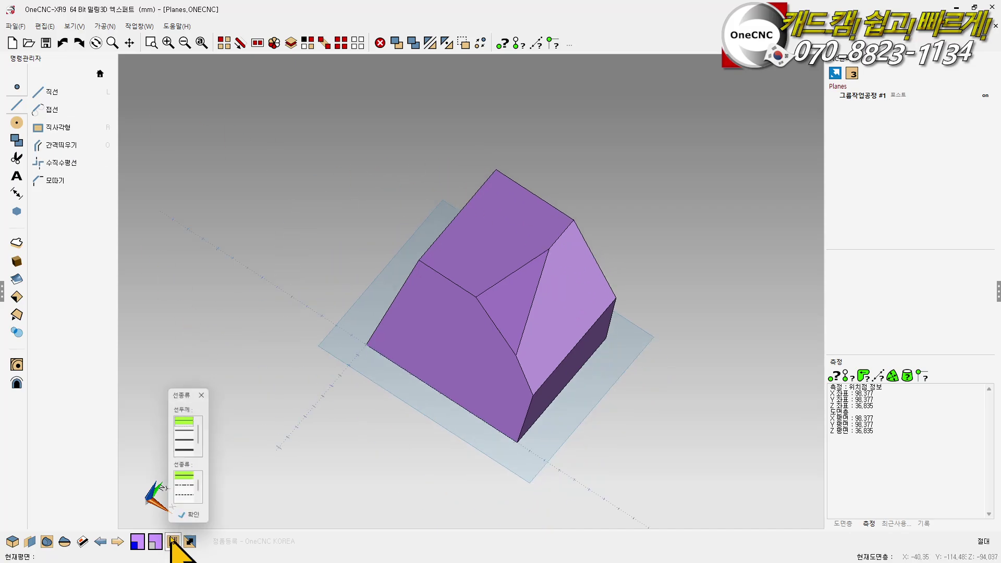
{"action": "left_click", "coordinate": [186, 451]}
Draw two rectangles with a corner radius of 20 beside the solid, the second about 80 by 70 mm
{"action": "left_click", "coordinate": [38, 128]}
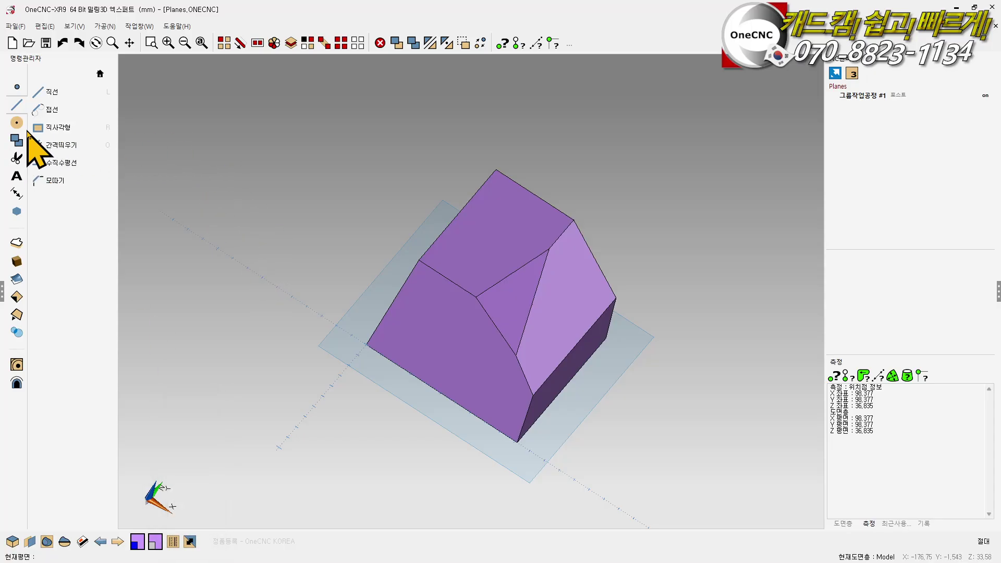
{"action": "left_click", "coordinate": [46, 129]}
{"action": "left_click", "coordinate": [201, 161]}
{"action": "left_click", "coordinate": [265, 279]}
{"action": "left_click", "coordinate": [332, 116]}
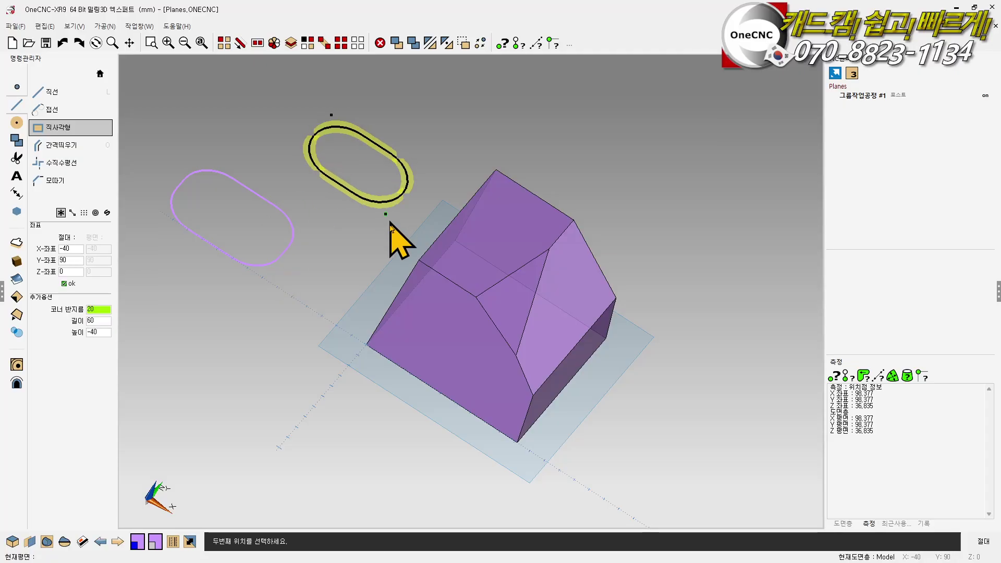
{"action": "left_click", "coordinate": [394, 266]}
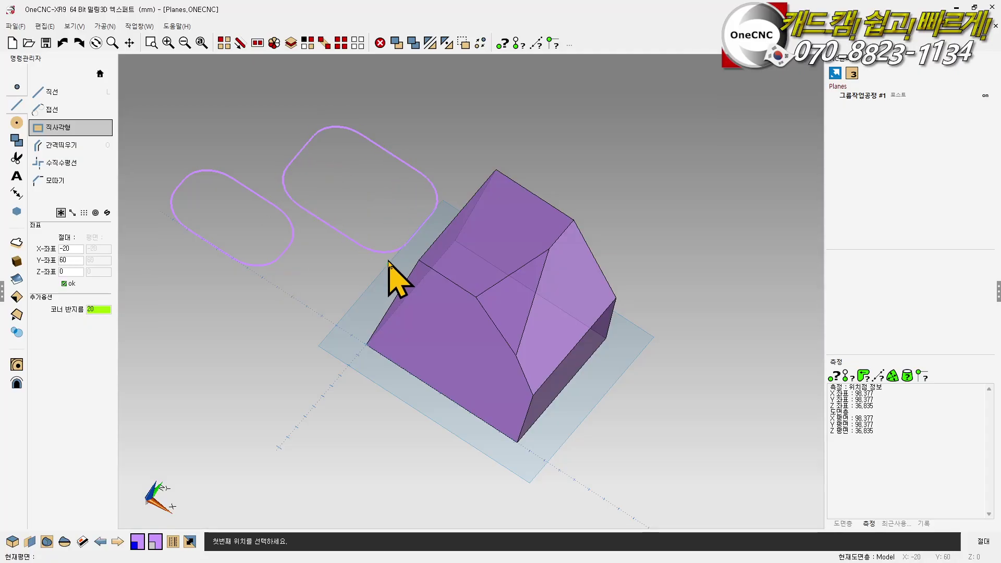
Measure individual straight sides and rounded corner arcs of the larger rectangle
{"action": "left_click", "coordinate": [836, 374]}
{"action": "left_click", "coordinate": [335, 130]}
{"action": "left_click", "coordinate": [419, 207]}
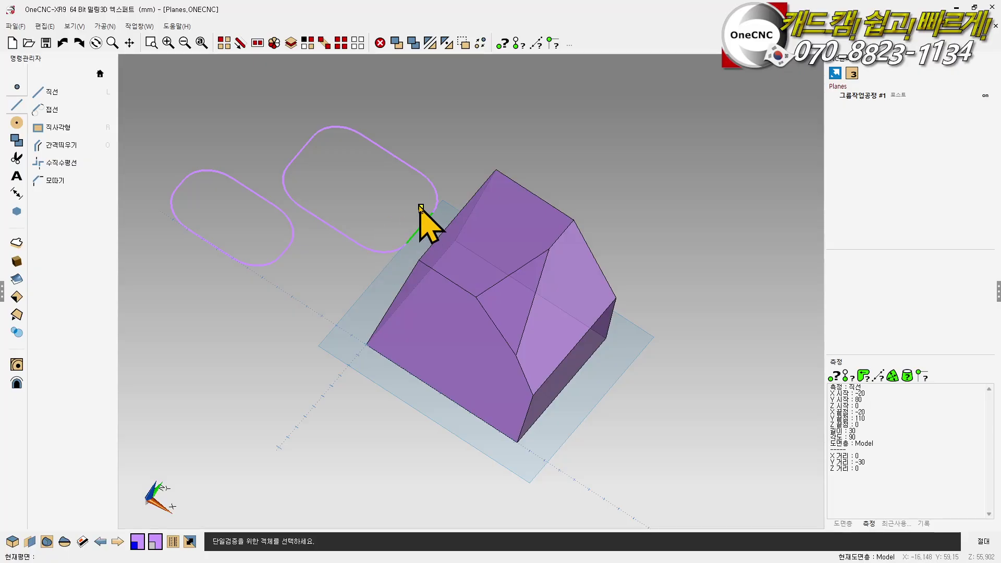
{"action": "left_click", "coordinate": [287, 183]}
{"action": "left_click", "coordinate": [433, 184]}
Measure the distances between both pairs of parallel sides on the larger rectangle and between the smaller rectangle's long sides
{"action": "left_click", "coordinate": [847, 377]}
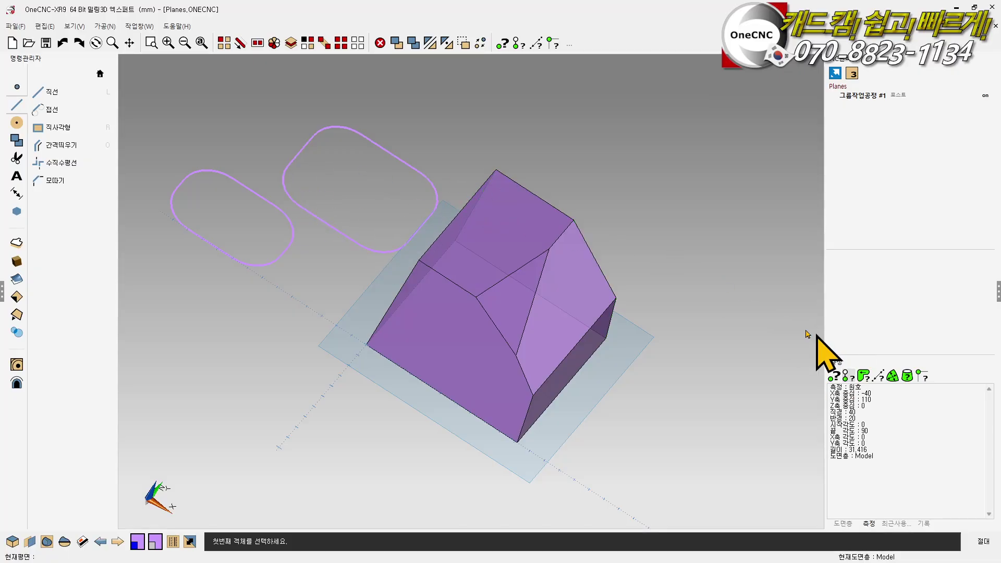
{"action": "left_click", "coordinate": [388, 154]}
{"action": "left_click", "coordinate": [333, 235]}
{"action": "left_click", "coordinate": [301, 151]}
{"action": "left_click", "coordinate": [405, 232]}
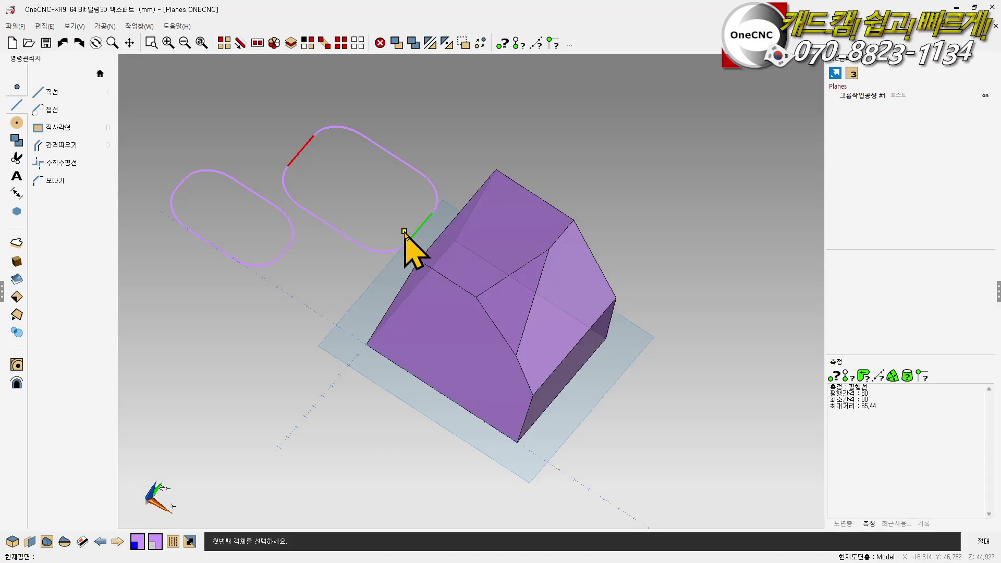
{"action": "left_click", "coordinate": [197, 243]}
{"action": "left_click", "coordinate": [234, 179]}
{"action": "key", "text": "Escape"}
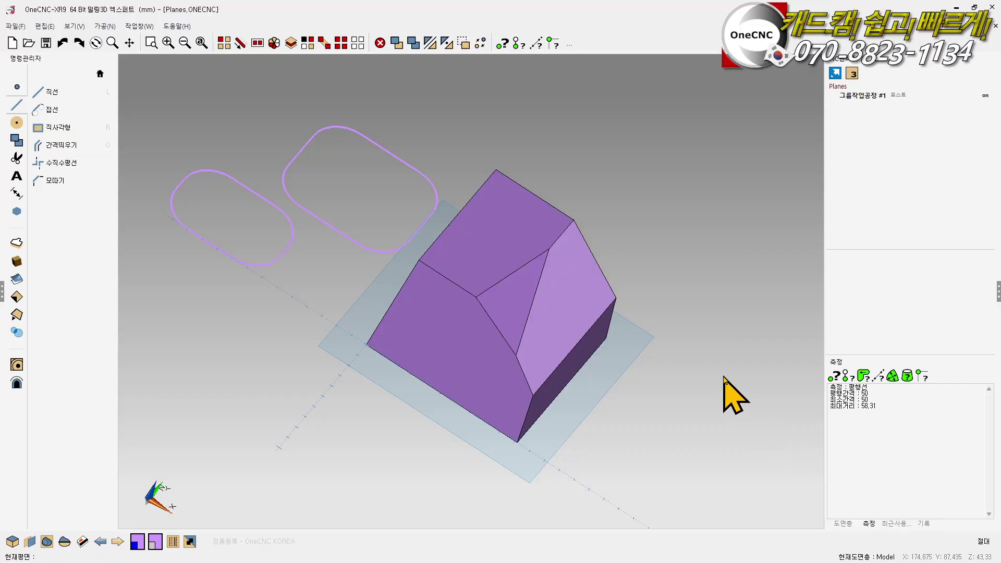
{"action": "middle_click_drag", "start_coordinate": [594, 380], "coordinate": [299, 291]}
{"action": "scroll", "coordinate": [508, 128], "scroll_direction": "up", "scroll_amount": 2}
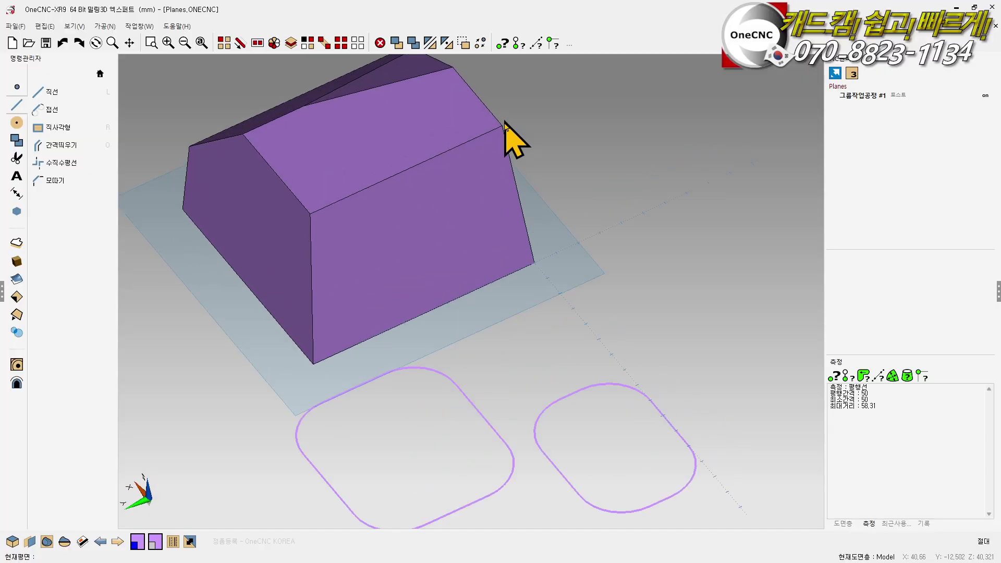
{"action": "scroll", "coordinate": [518, 205], "scroll_direction": "down", "scroll_amount": 1}
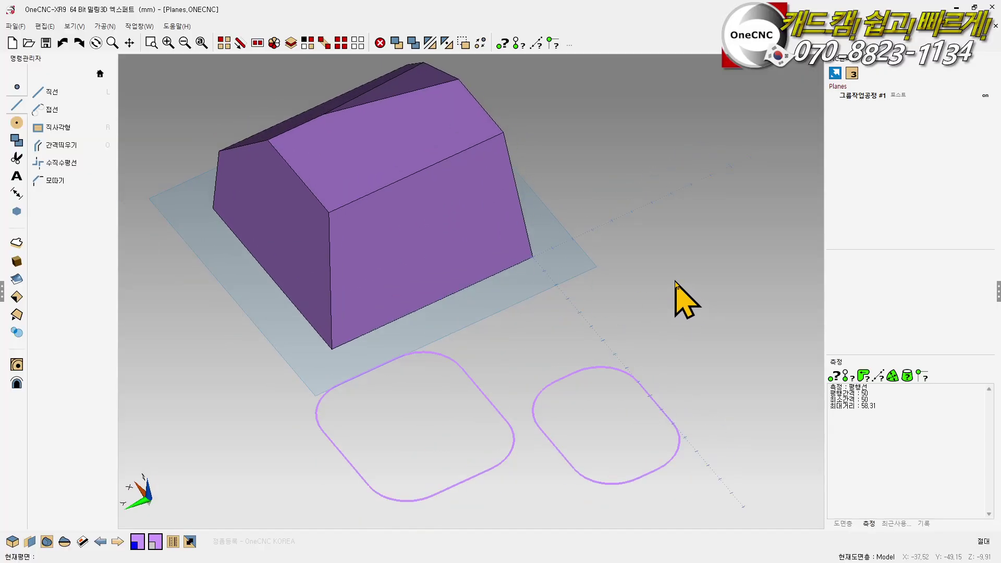